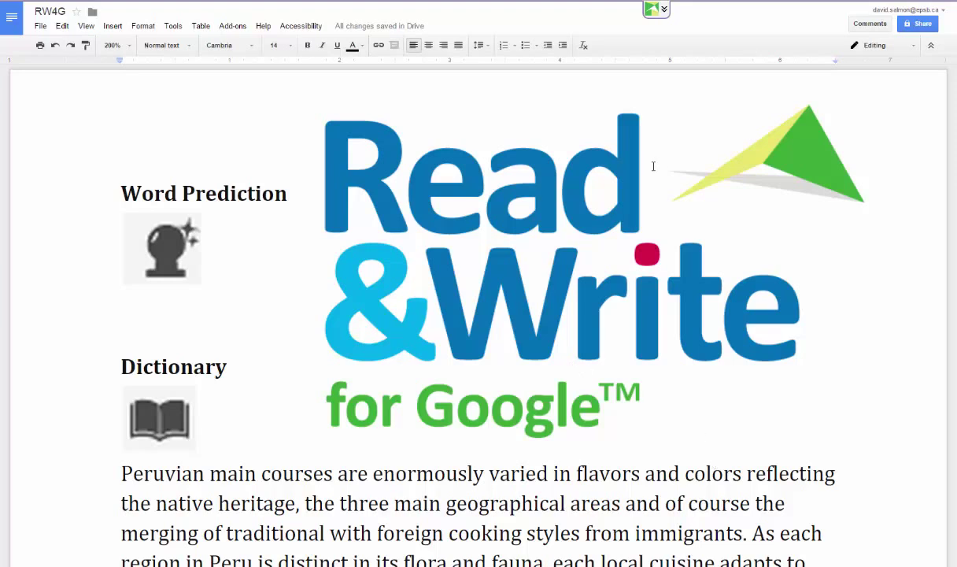
- Show the Read&Write toolbar, turn on word prediction and write "There once" below the Word Prediction image using the suggested words
left_click(665, 10)
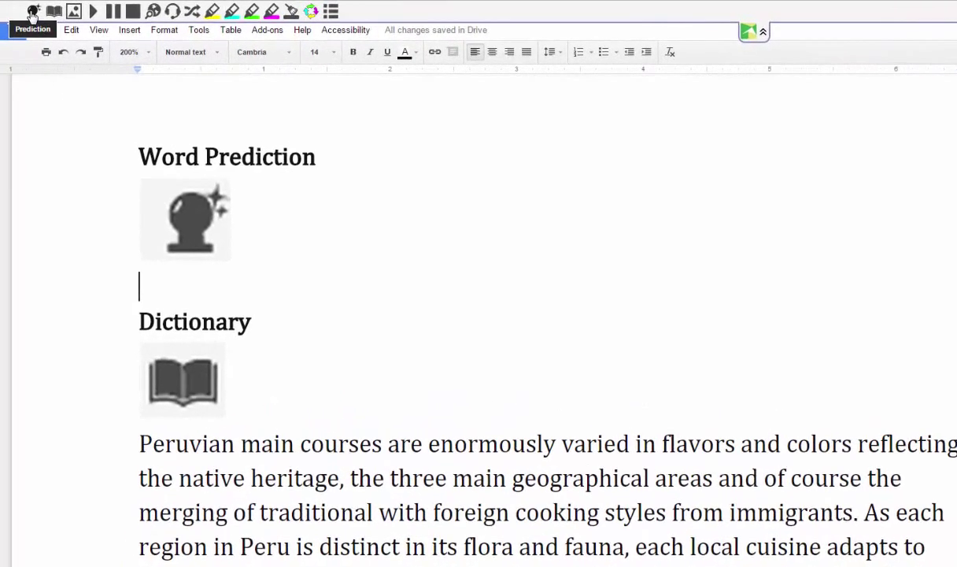
left_click(32, 12)
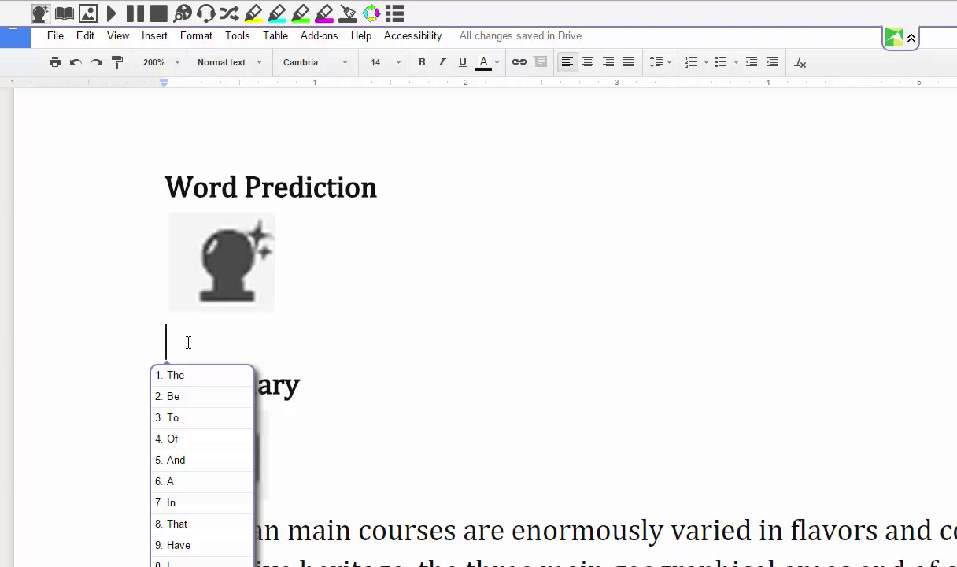
type("The")
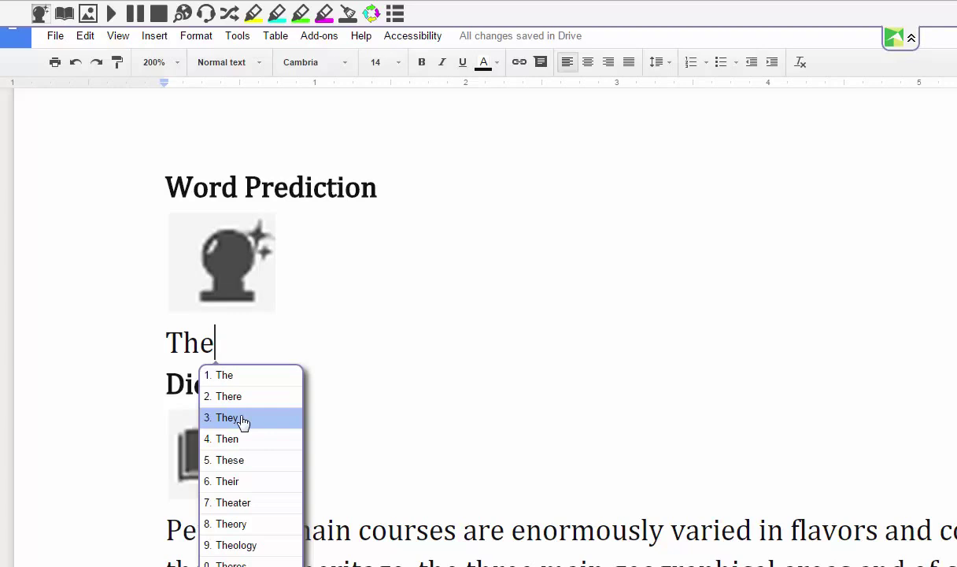
left_click(242, 402)
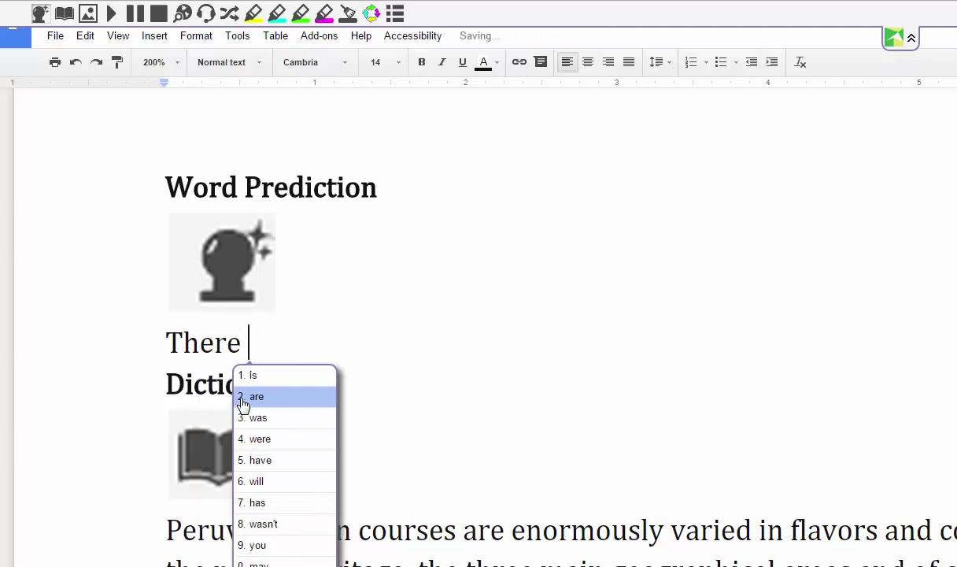
type("on")
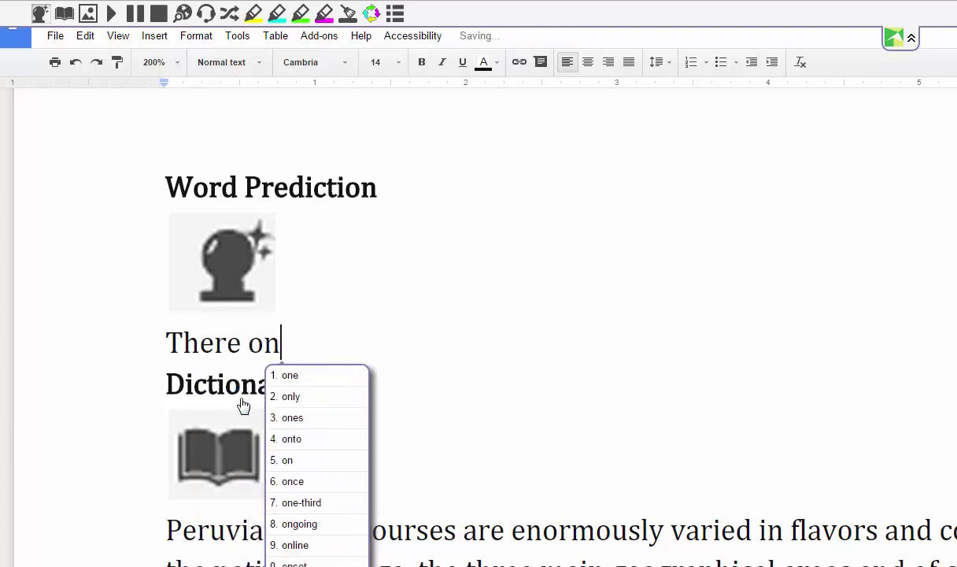
left_click(292, 481)
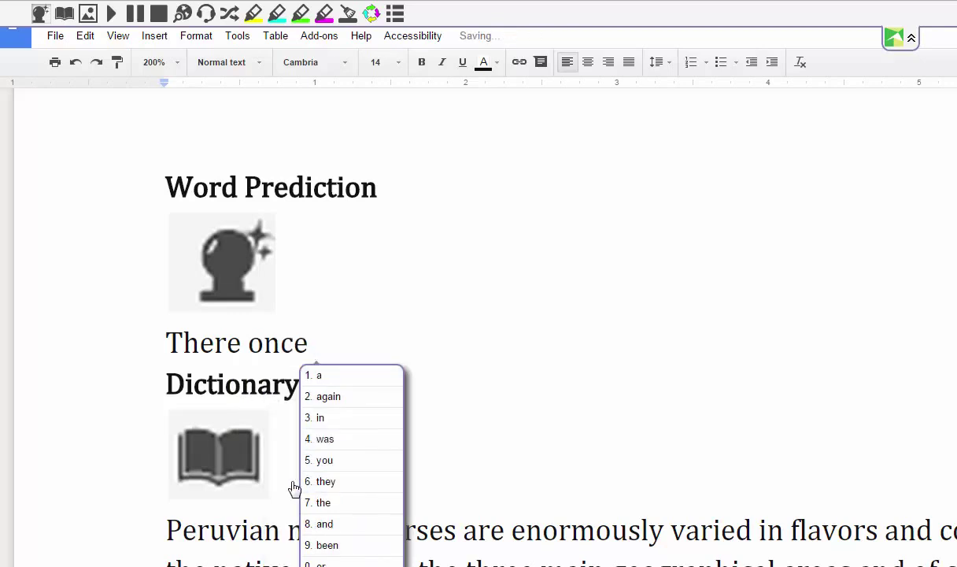
- Continue the sentence with "was a little girl who had a", accepting the predictions for "little", "girl", "who" and "had"
type("was a li")
left_click(443, 384)
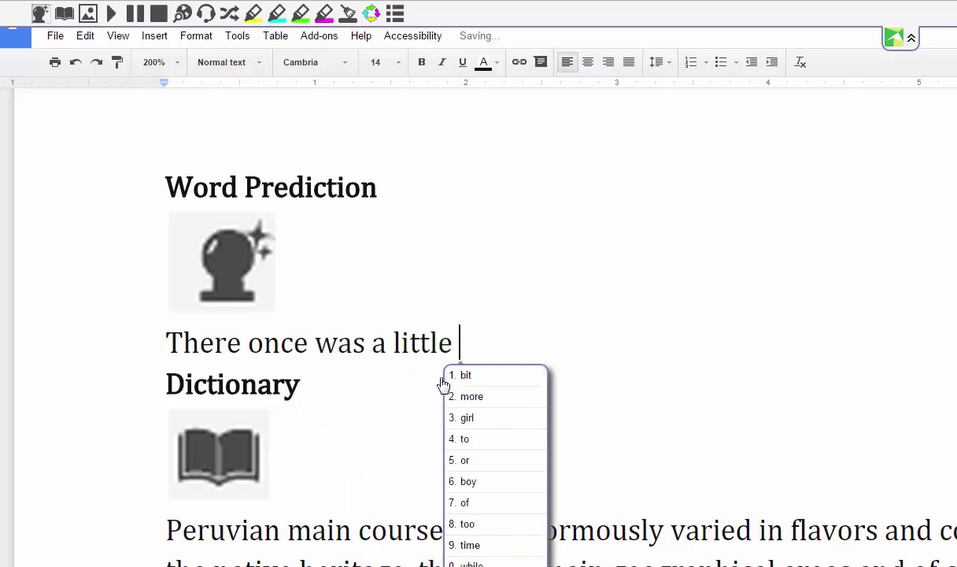
left_click(474, 423)
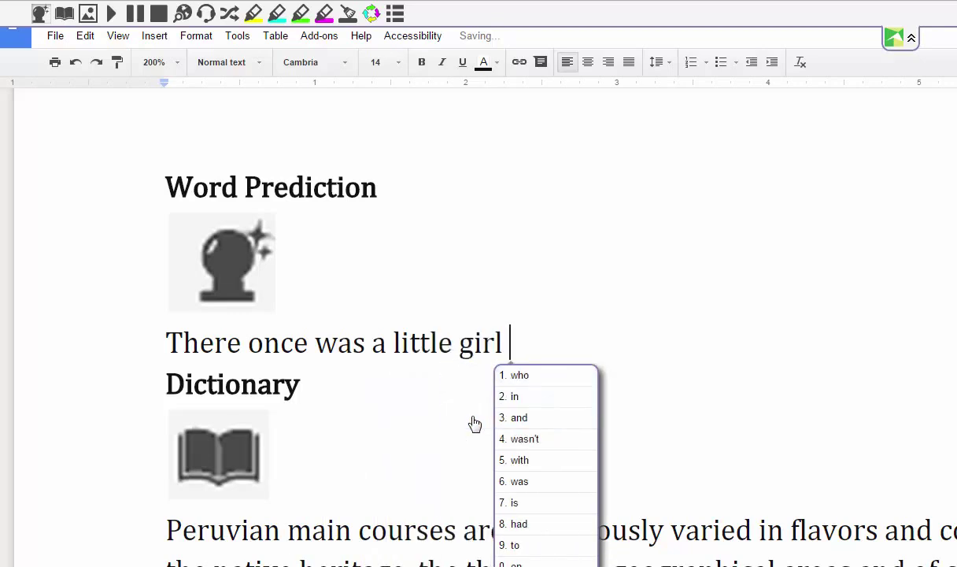
left_click(539, 382)
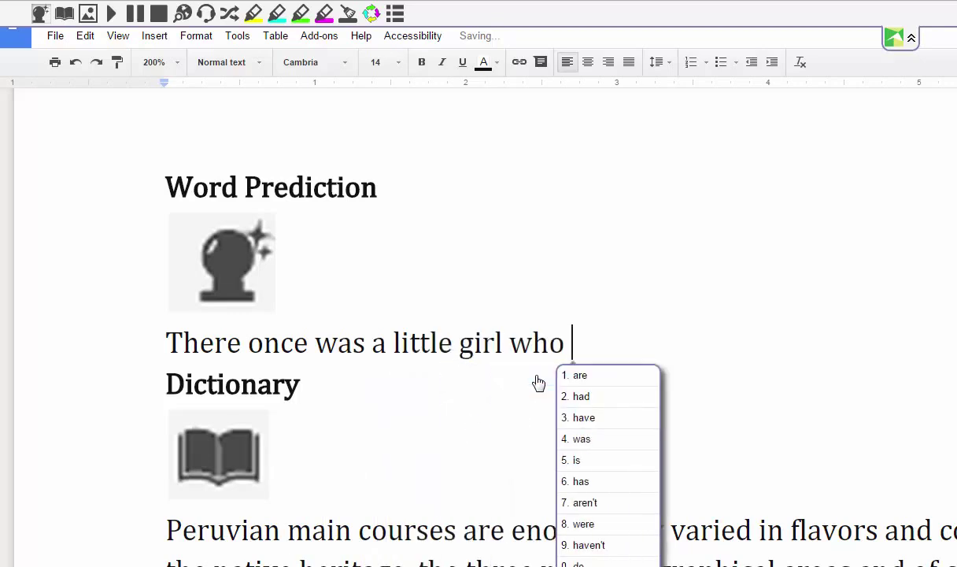
type("ha")
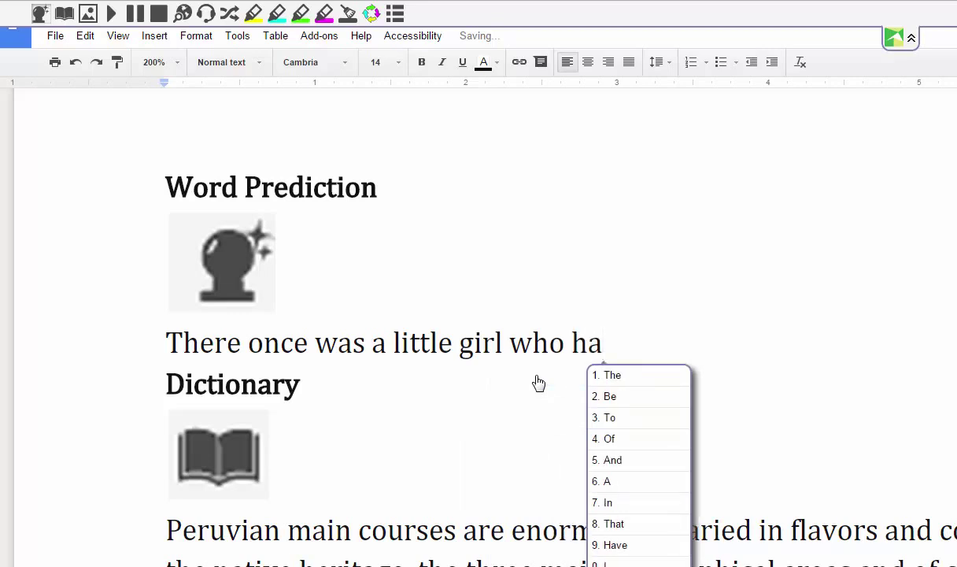
key("BackSpace")
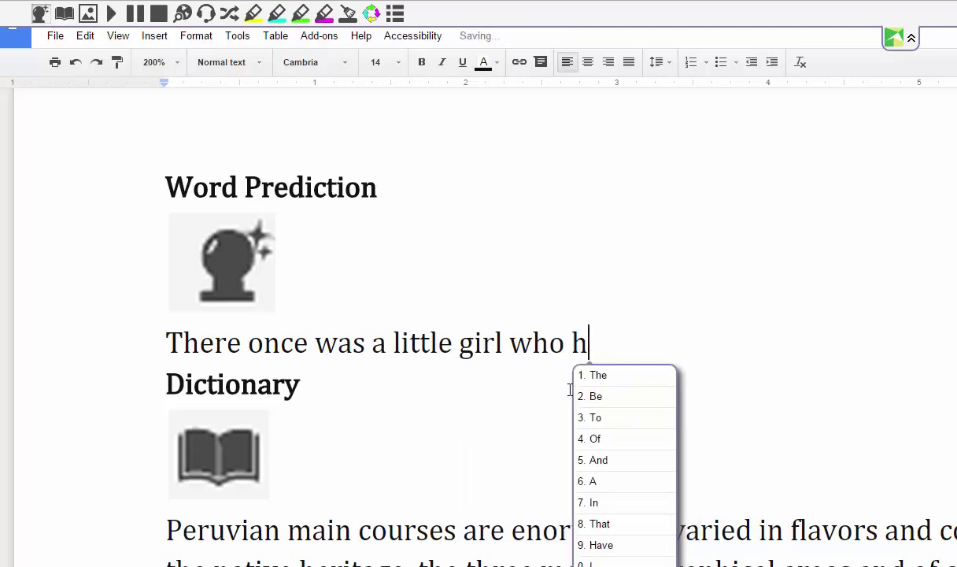
key("BackSpace")
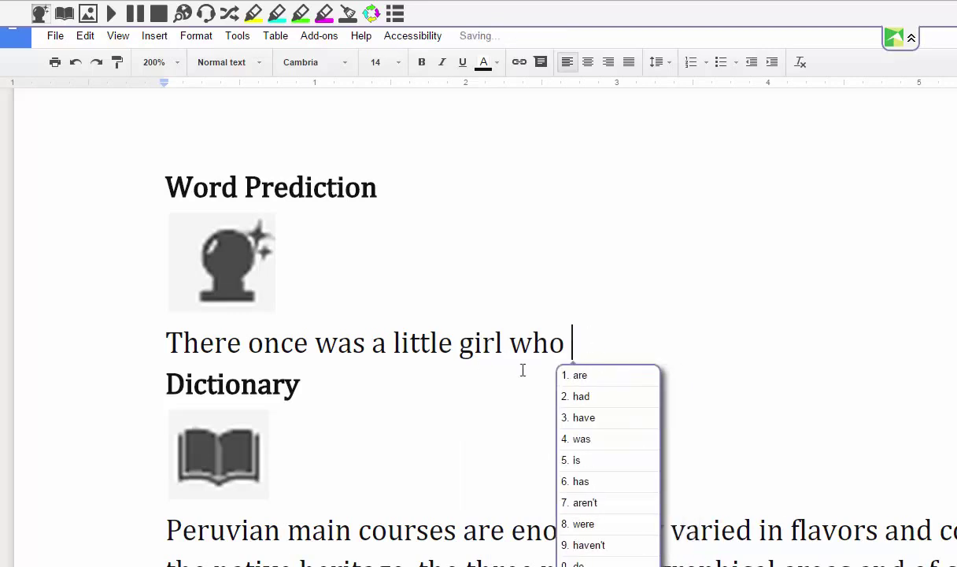
left_click(582, 397)
type("a ")
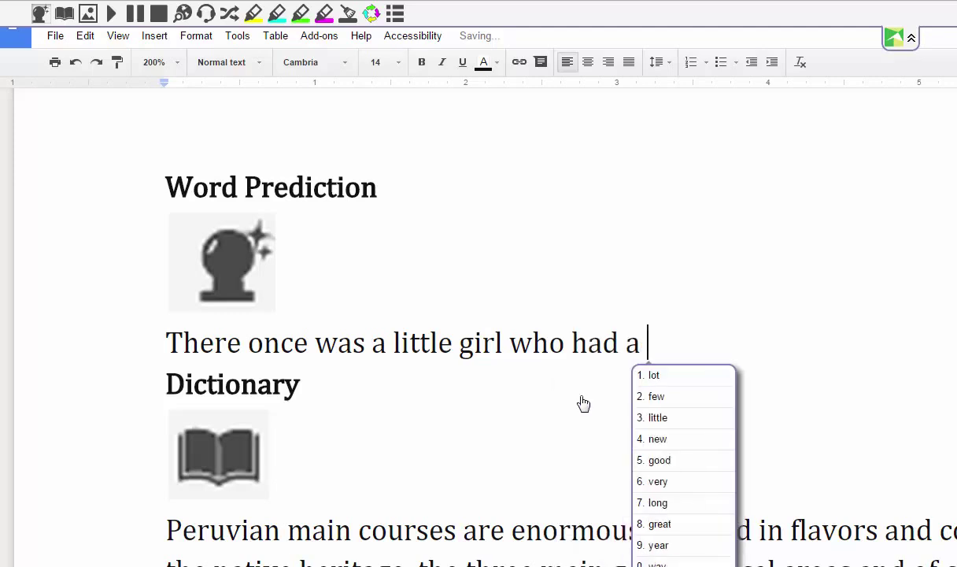
- Complete the sentence with "pumpkin patch", accepting both words from the prediction list
type("pu")
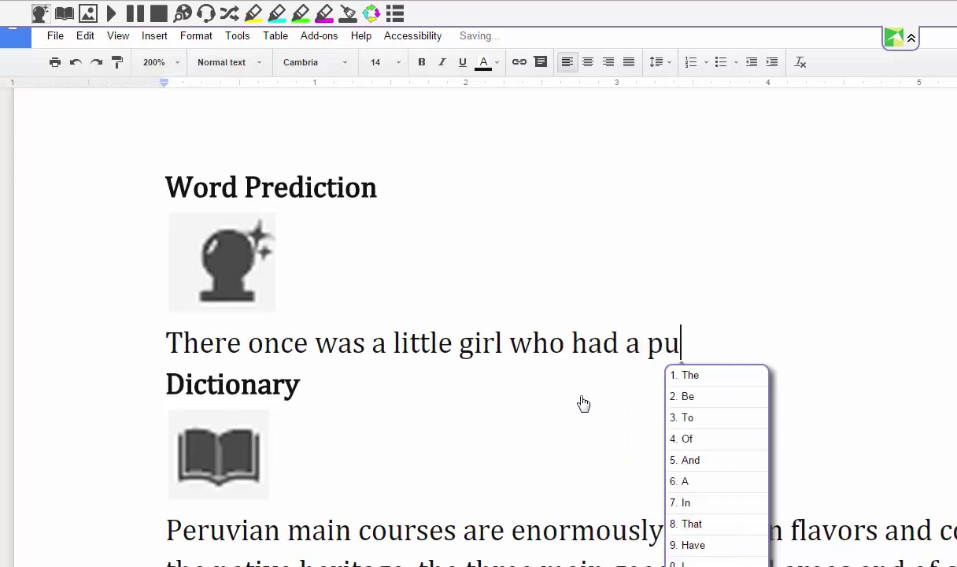
type("mp")
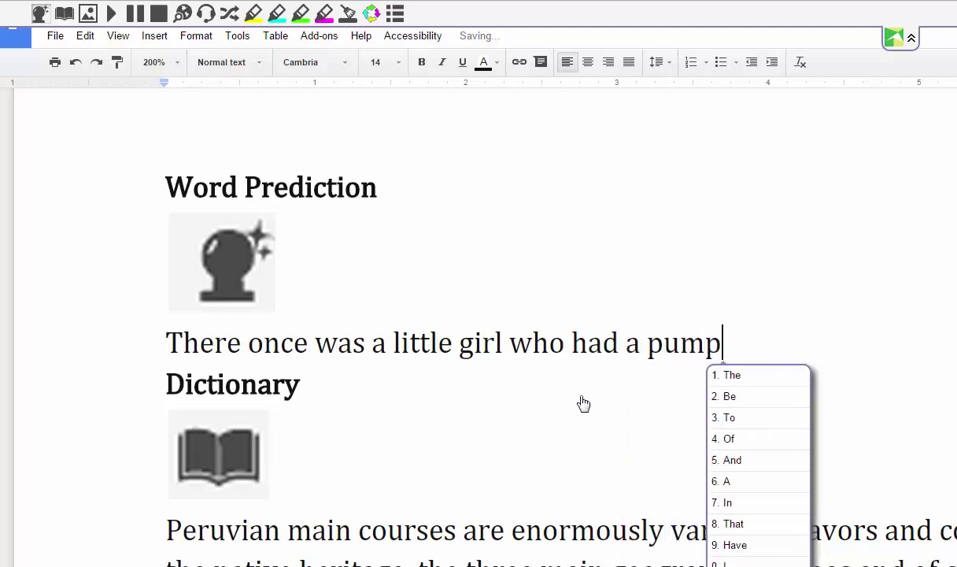
type("k")
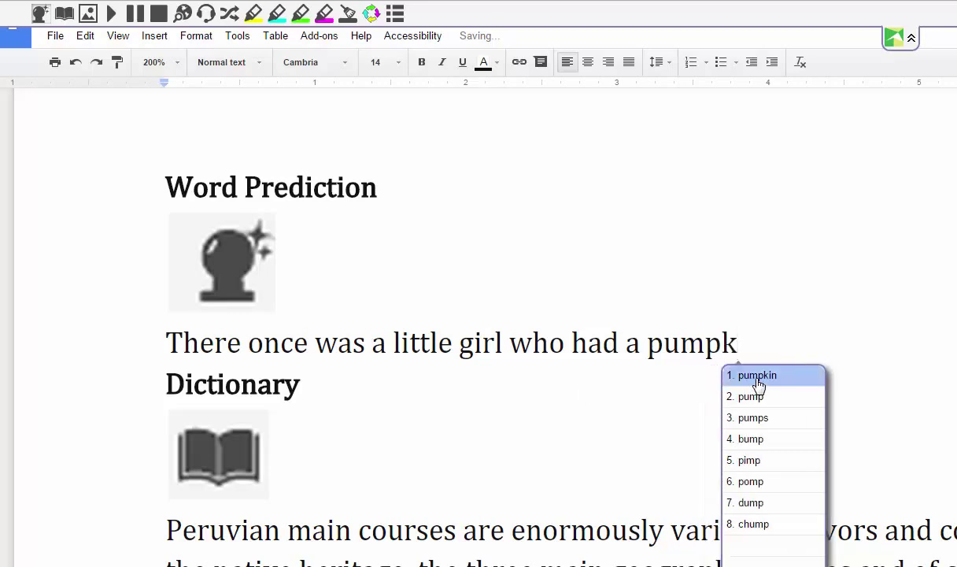
left_click(758, 384)
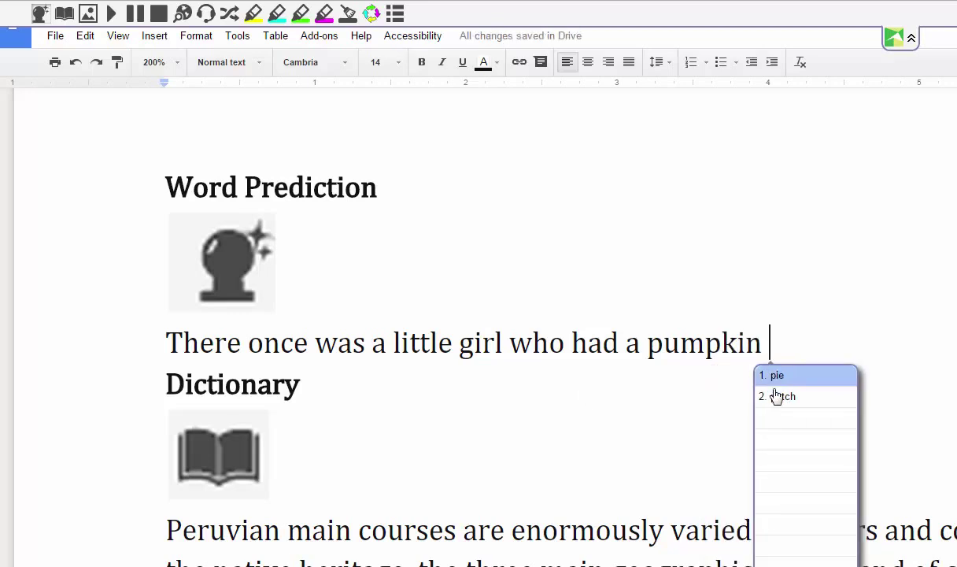
left_click(782, 398)
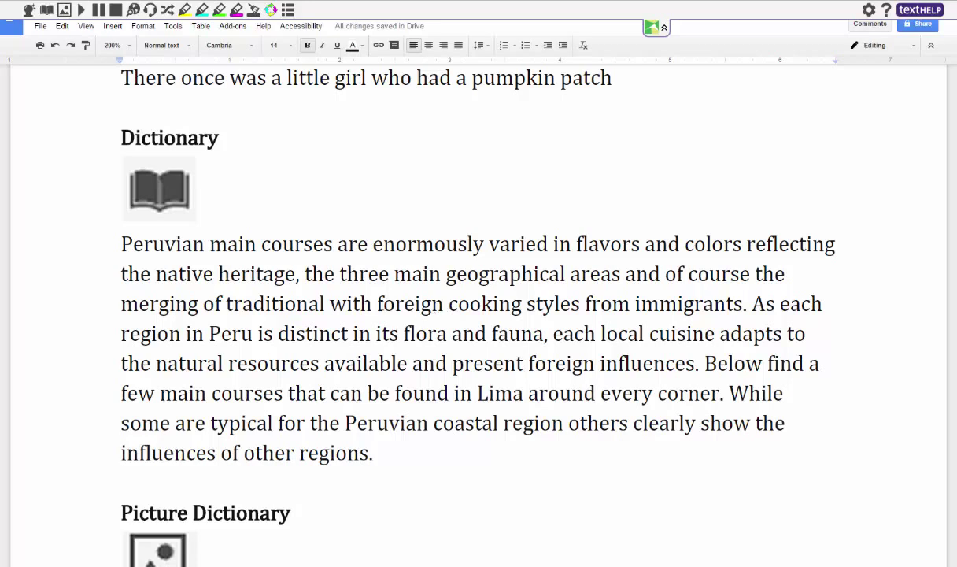
- Look up "foreign" from the Peruvian courses paragraph in the Dictionary, read through its definitions and close the result
left_click_drag(377, 304, 443, 304)
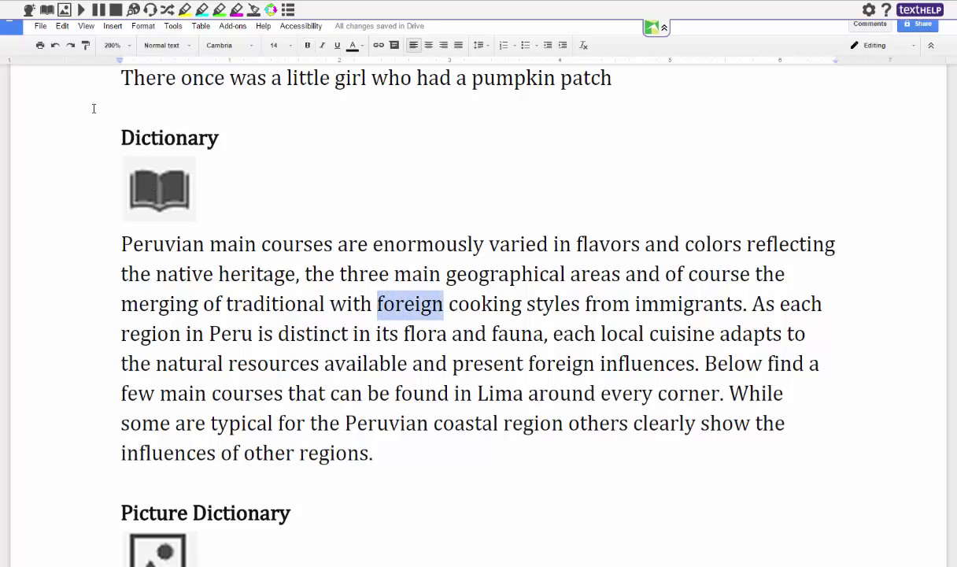
left_click(46, 10)
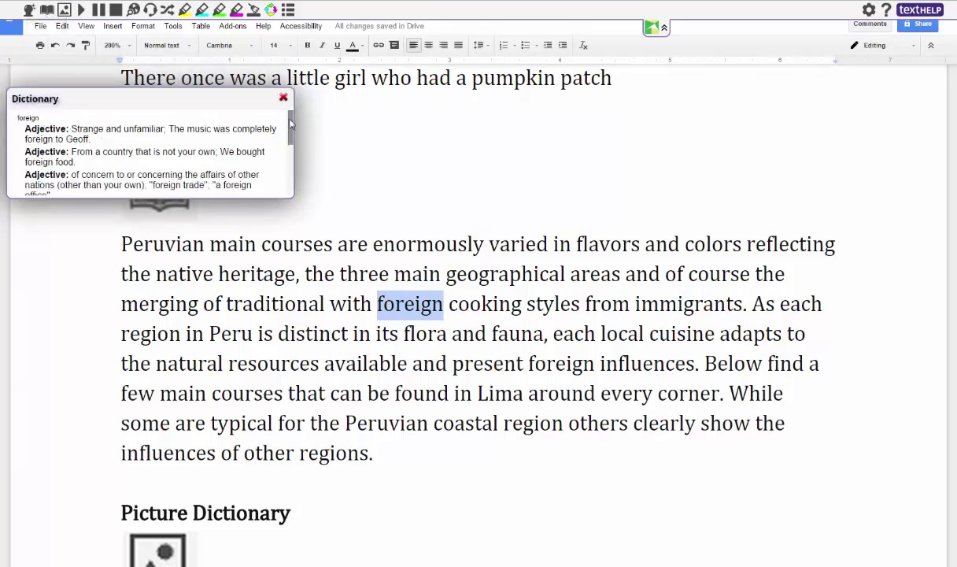
left_click_drag(291, 125, 292, 156)
scroll(277, 152, "down", 3)
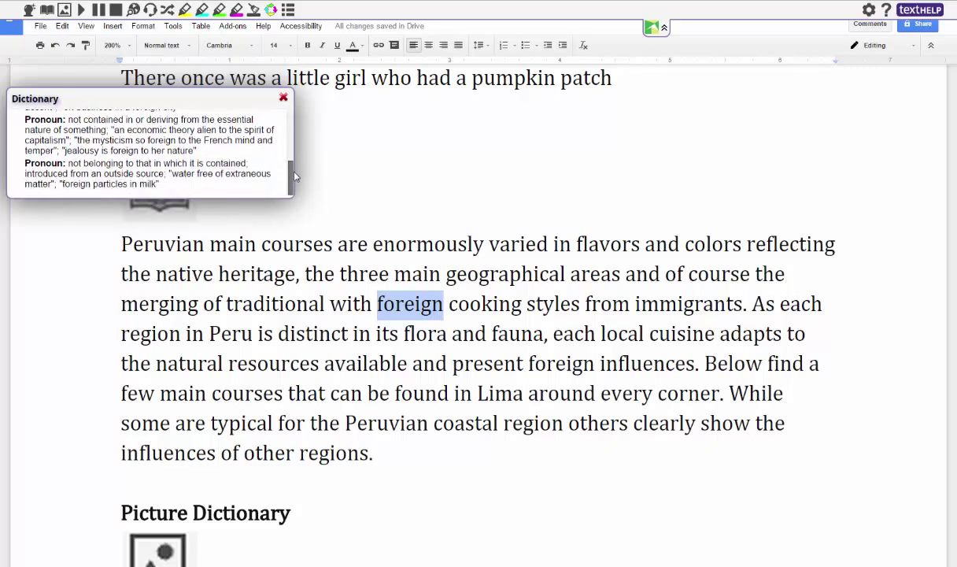
left_click(283, 98)
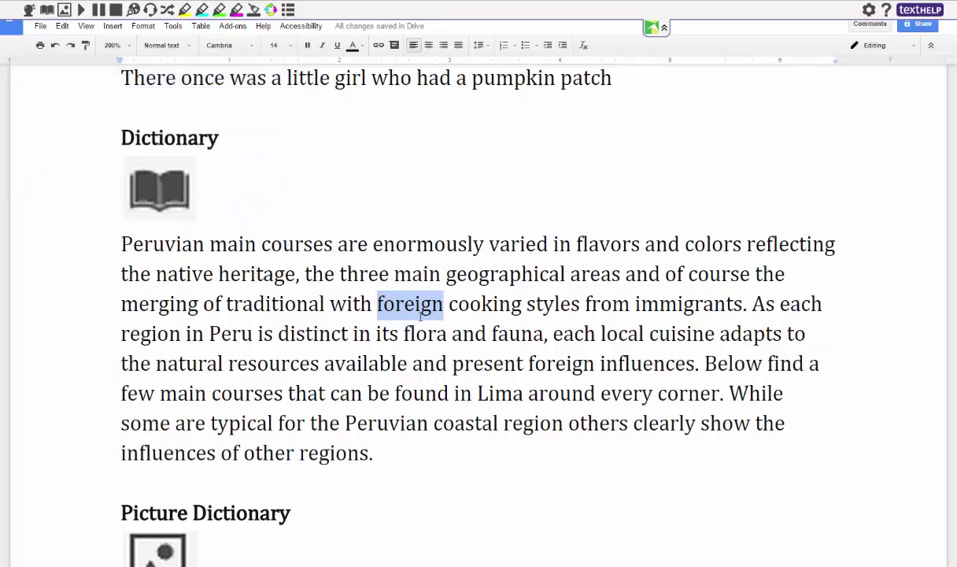
- Look up the definition of "flora" from the same paragraph in the Dictionary and close the result
left_click_drag(404, 334, 446, 334)
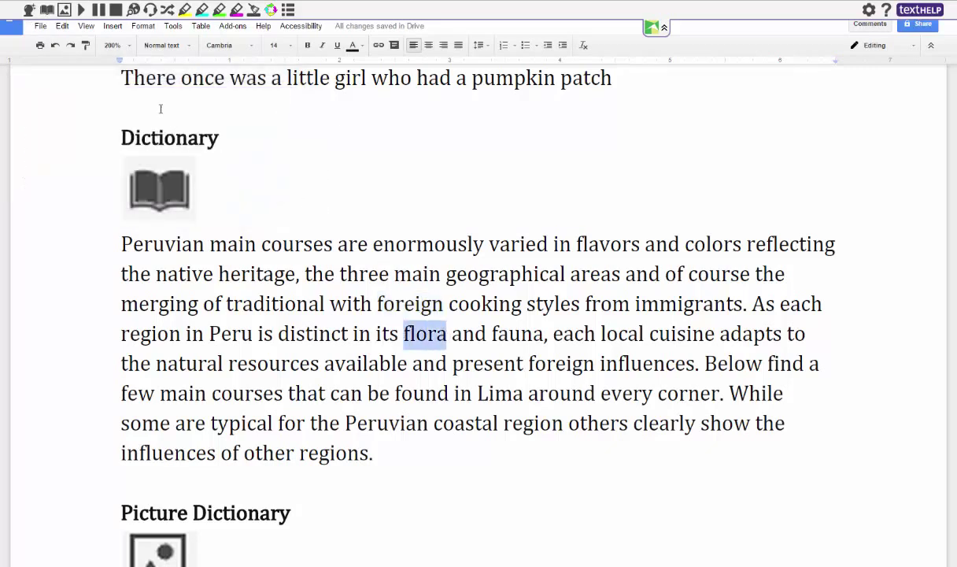
left_click(51, 11)
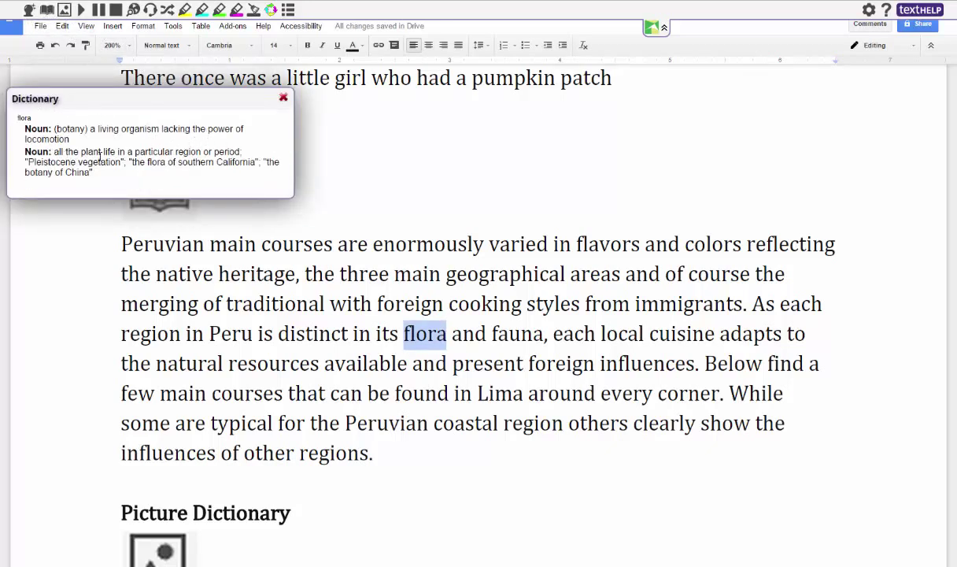
left_click(284, 97)
- Look up "pumpkin" under the Picture Dictionary heading in both the Picture Dictionary and the Dictionary, closing each result
scroll(274, 219, "down", 5)
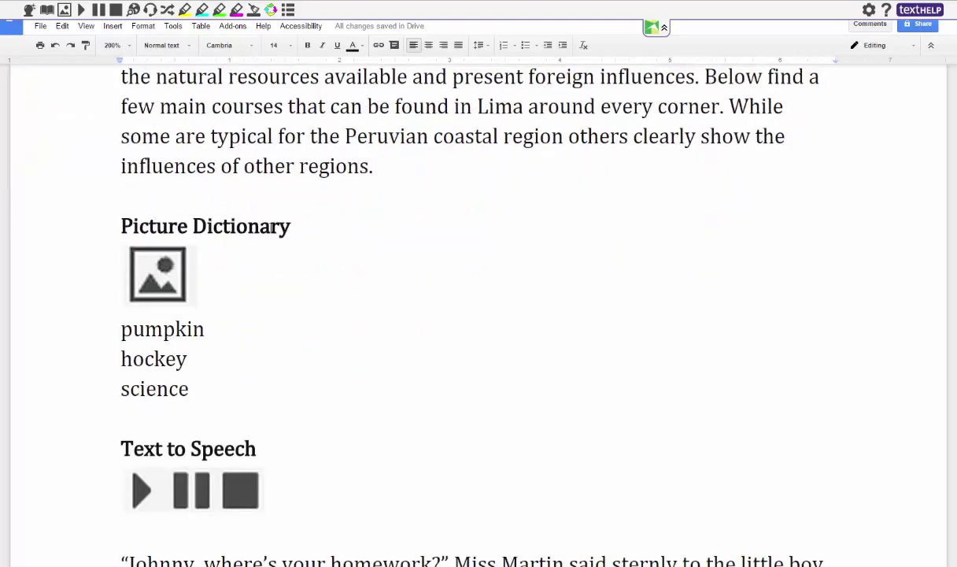
left_click_drag(204, 330, 120, 331)
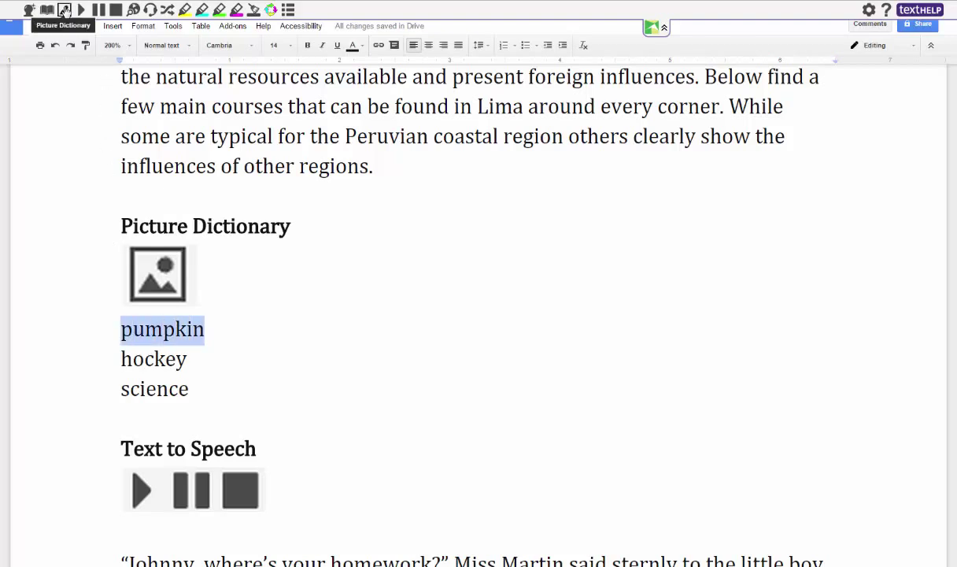
left_click(64, 11)
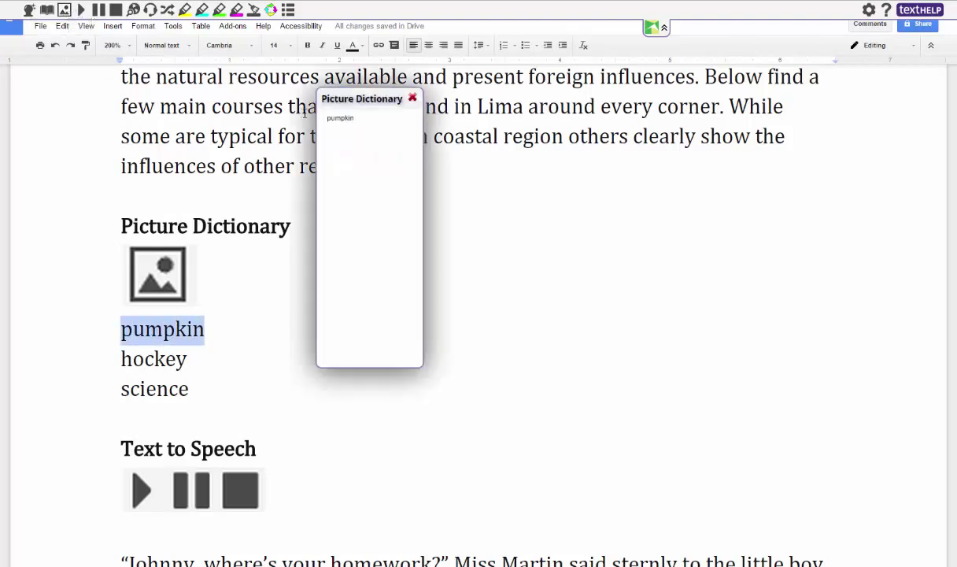
left_click(412, 99)
left_click(47, 9)
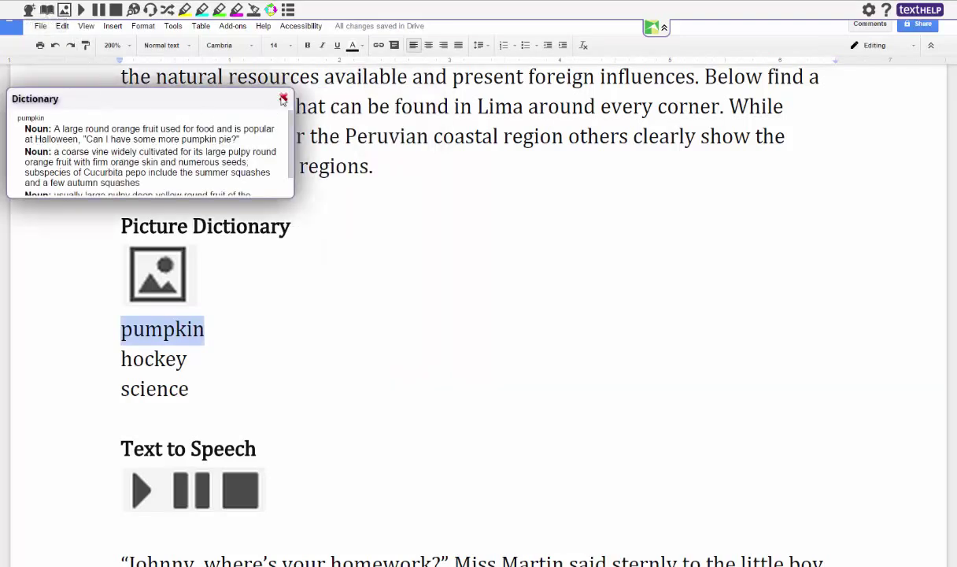
left_click(282, 99)
- Look up "hockey" in the Dictionary and the Picture Dictionary, and close the picture result
left_click_drag(188, 359, 120, 358)
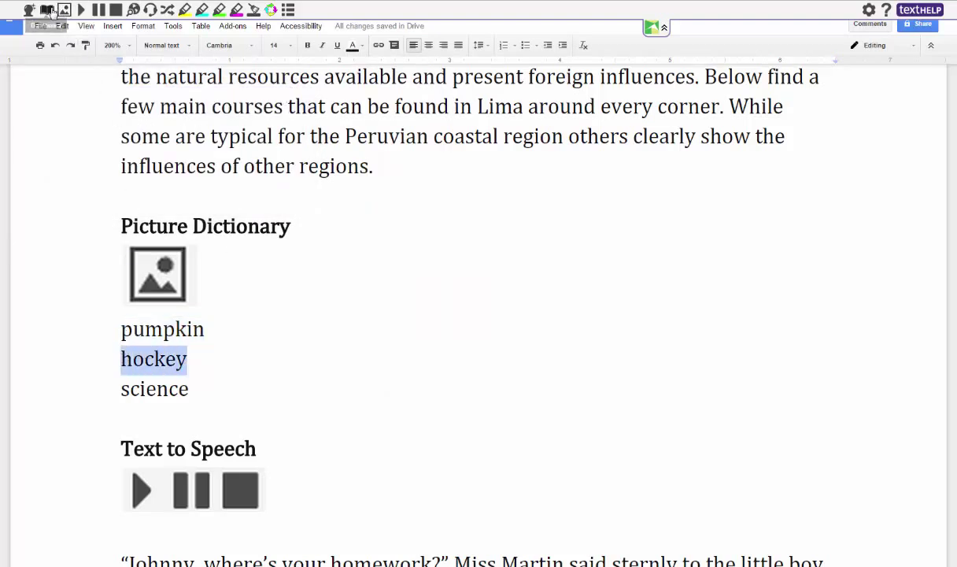
left_click(47, 10)
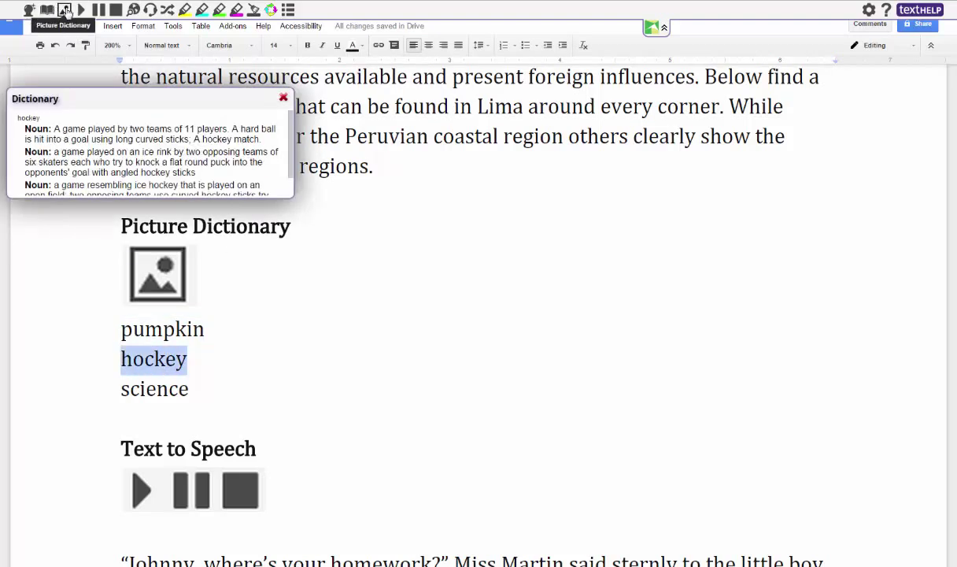
left_click(64, 9)
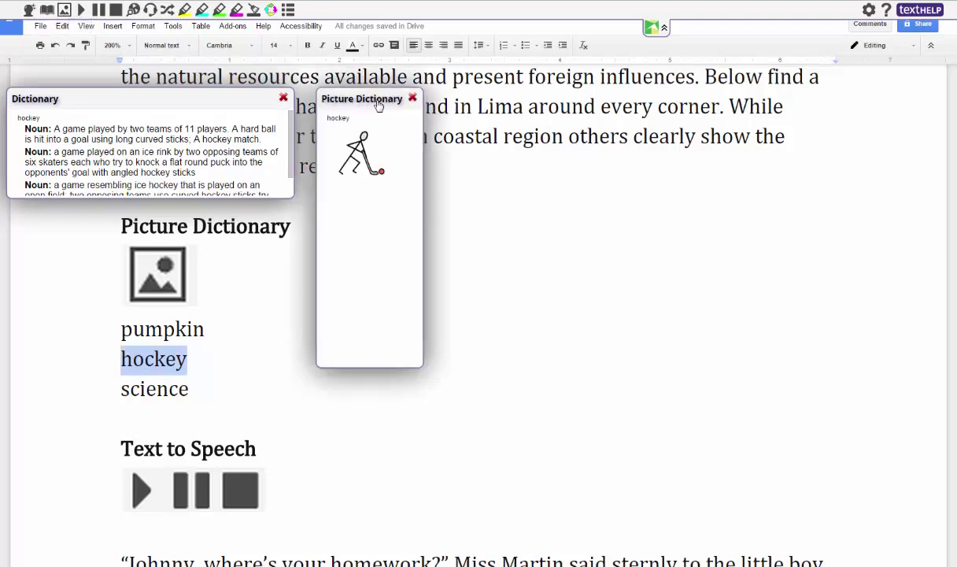
left_click(412, 99)
- Look up "science" in the Dictionary and the Picture Dictionary, and close the definition result
scroll(189, 371, "up", 2)
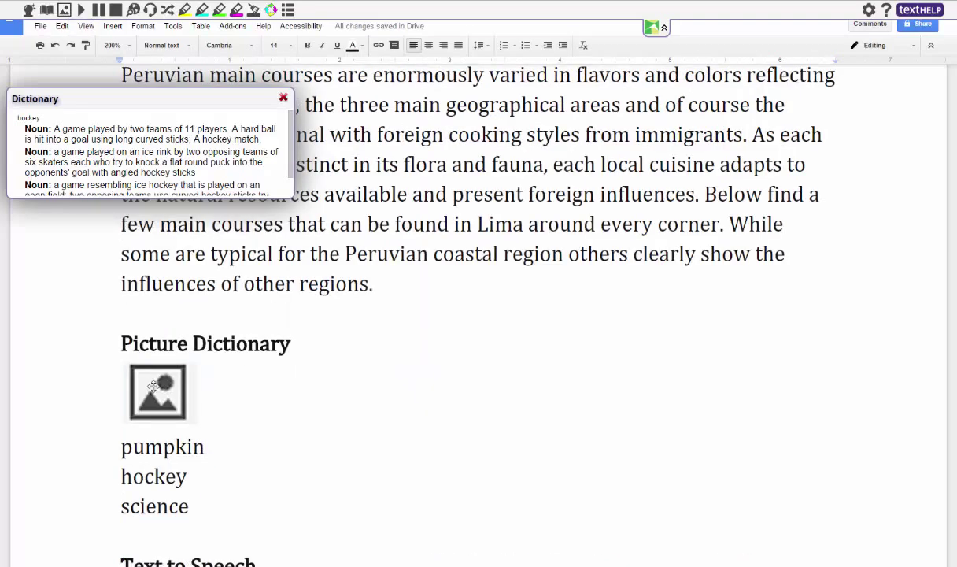
left_click_drag(193, 502, 120, 504)
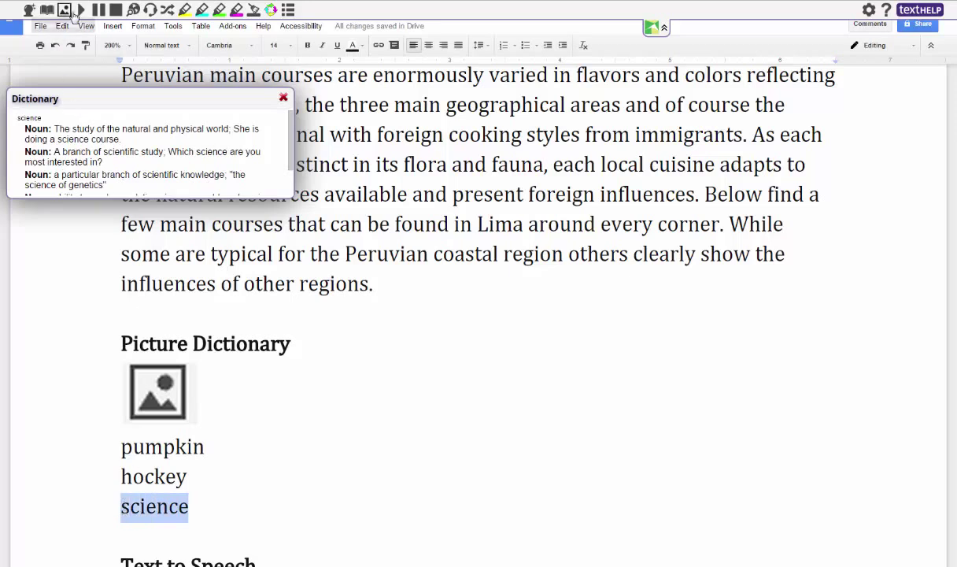
left_click(65, 10)
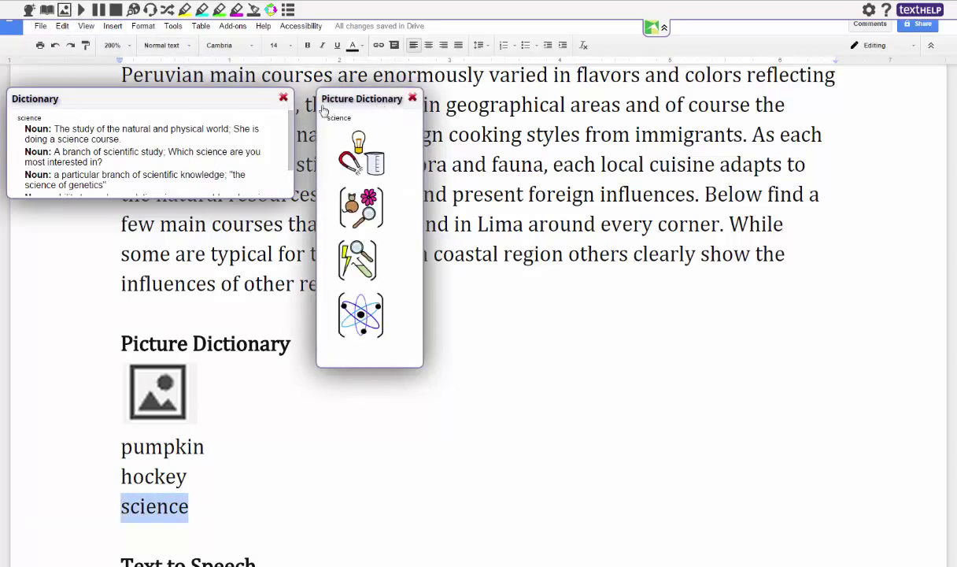
left_click(283, 97)
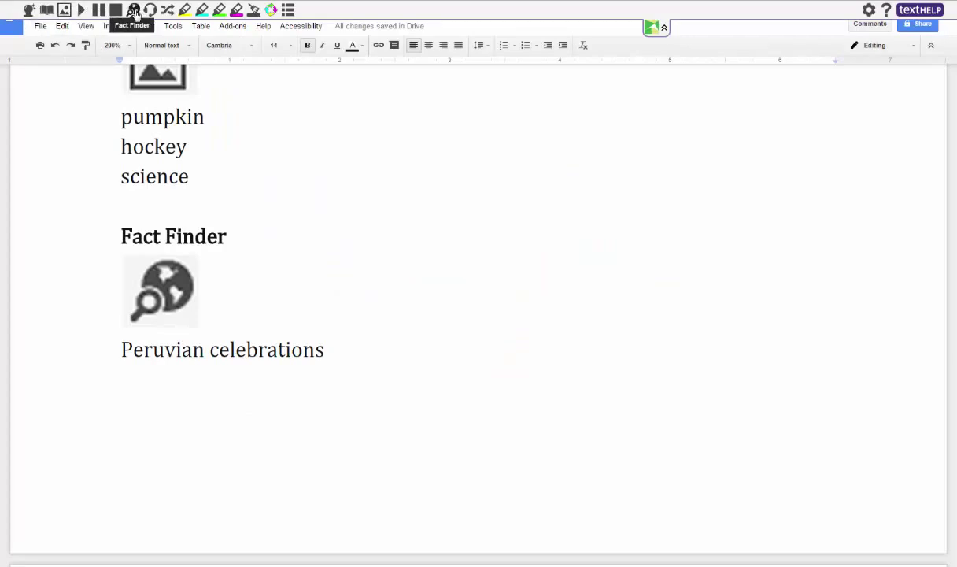
- Run Fact Finder on "Peruvian celebrations" under the Fact Finder heading and look through the web search results
left_click_drag(121, 349, 327, 359)
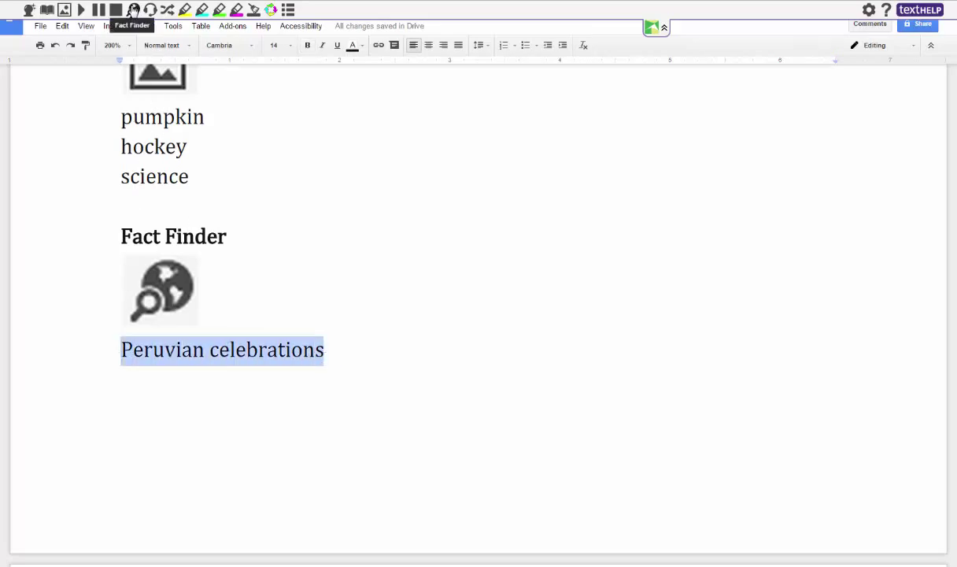
left_click(133, 9)
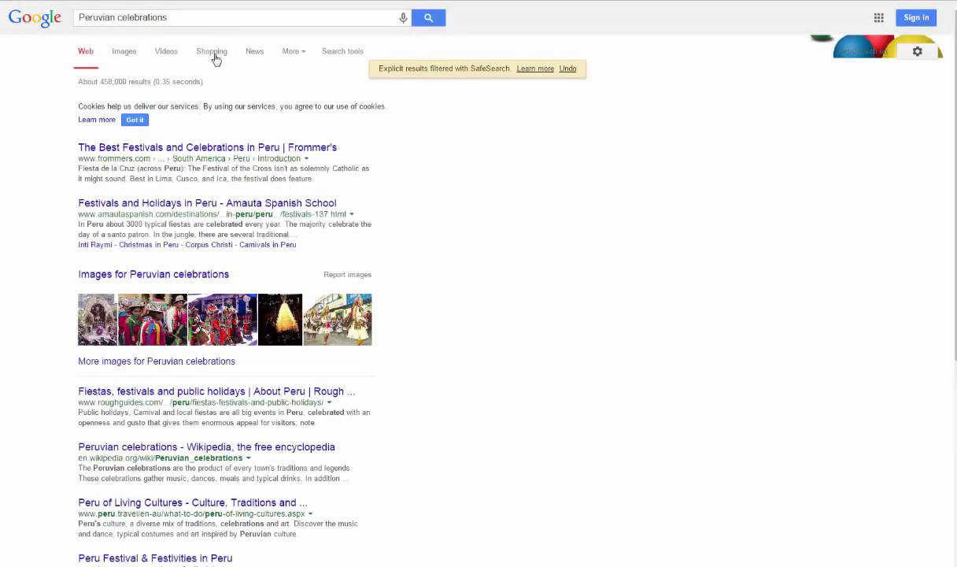
left_click_drag(193, 17, 85, 22)
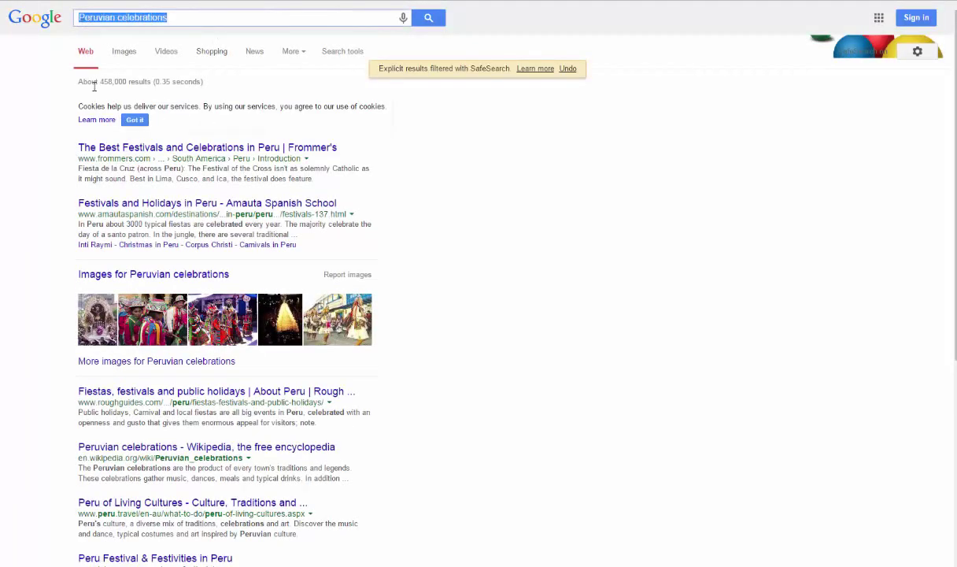
scroll(141, 207, "down", 1)
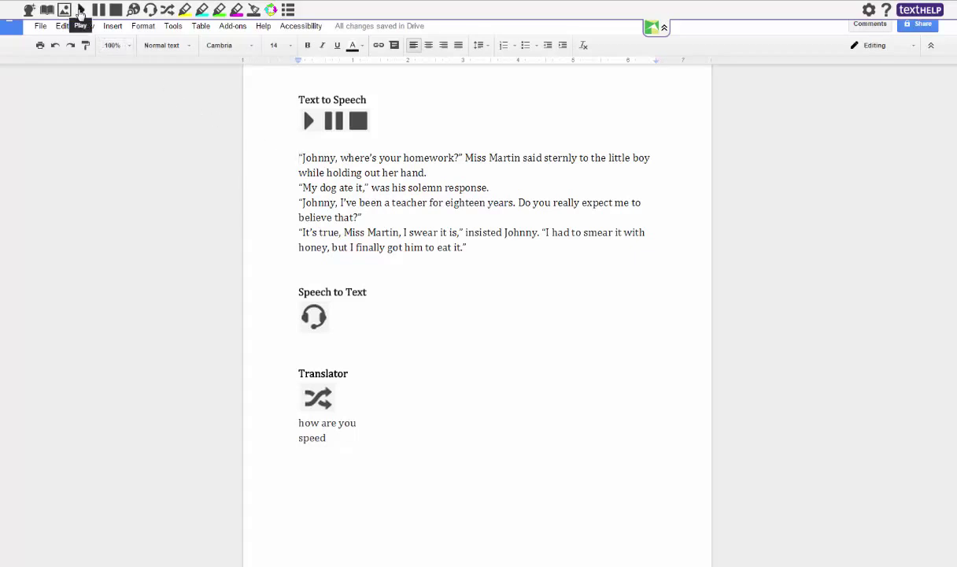
- Read the passage under the Text to Speech heading aloud, and stop the reading partway
left_click(81, 11)
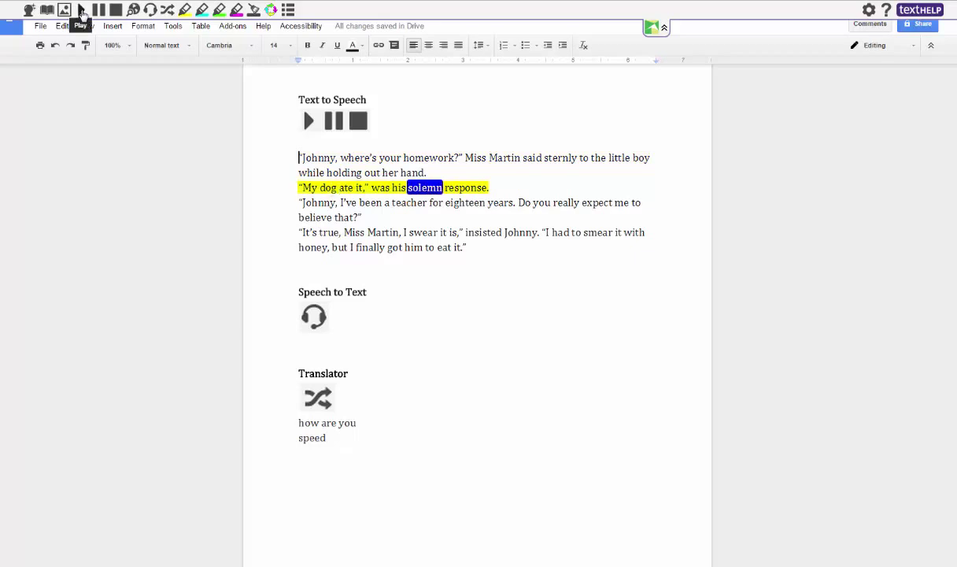
left_click(115, 11)
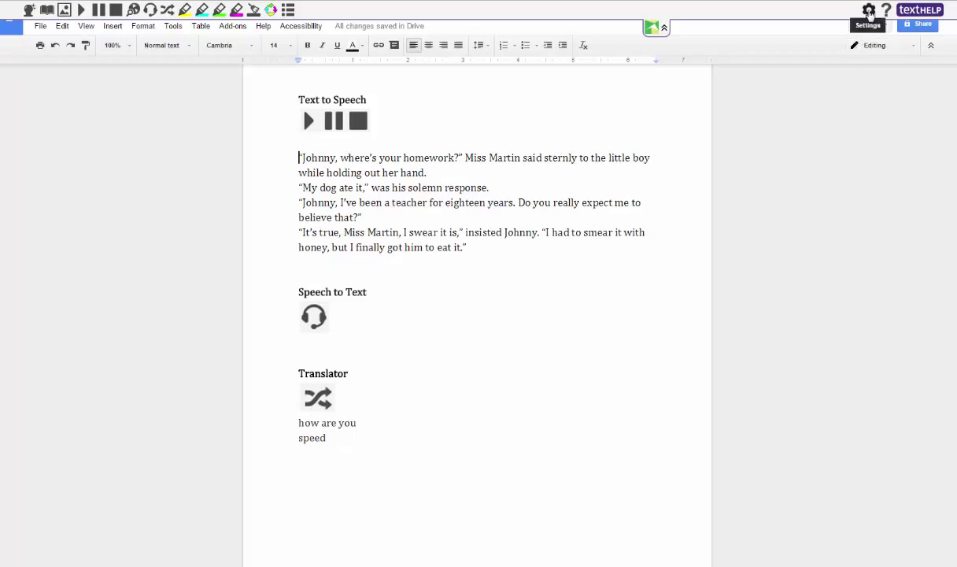
- Set the speech voice to US Tom - Vocalizer and the reading speed to Fast in the Read&Write settings
left_click(869, 11)
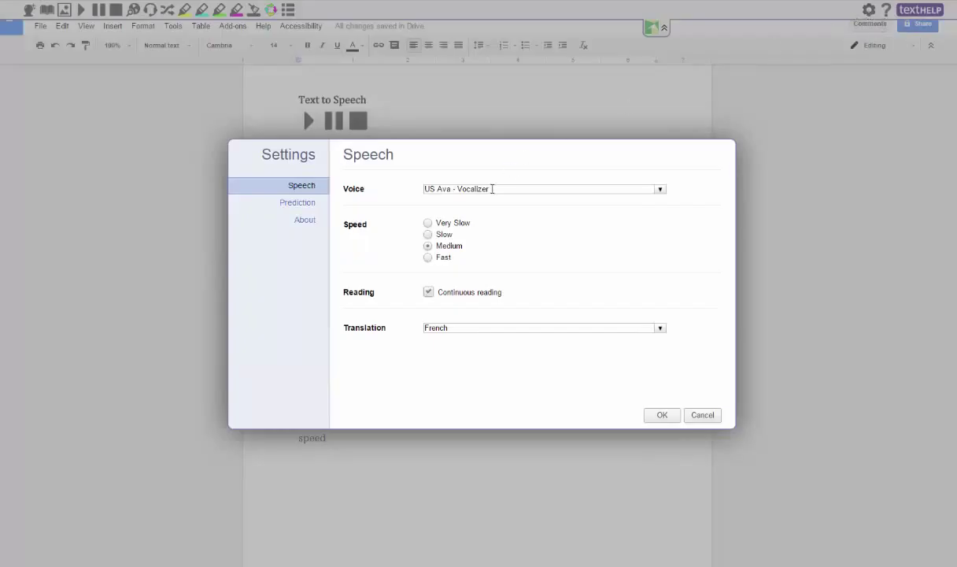
left_click(490, 190)
left_click(442, 253)
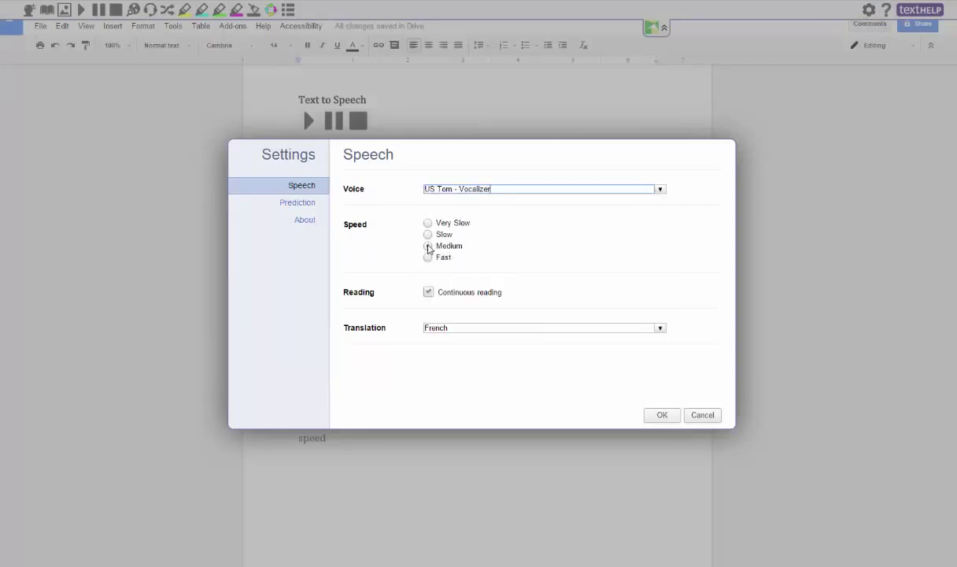
left_click(427, 257)
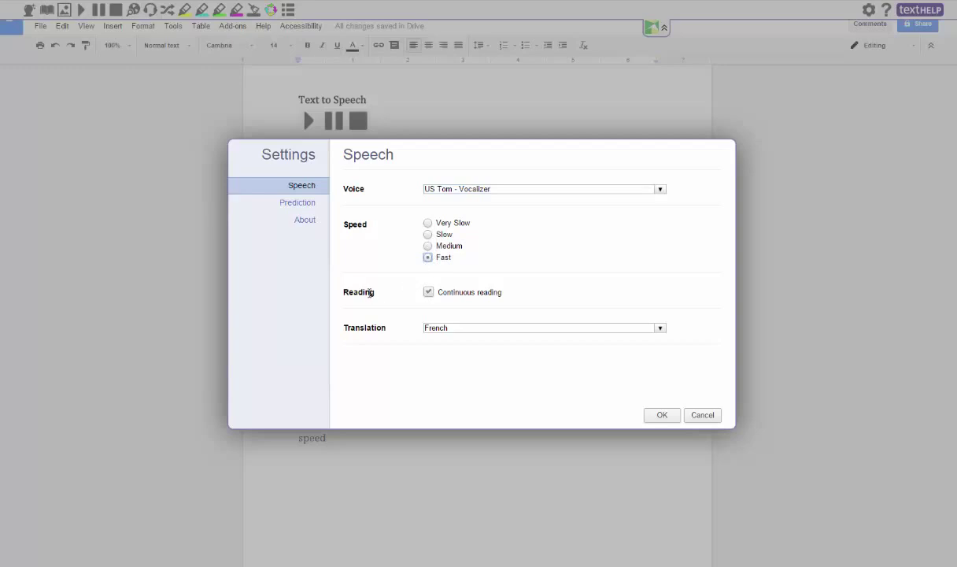
left_click(661, 414)
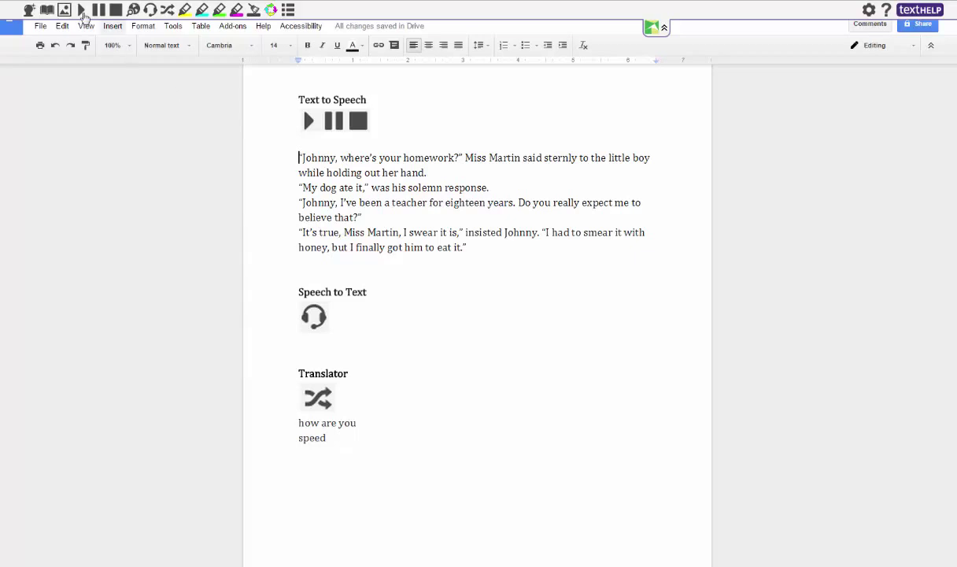
- Play the homework passage aloud again with the changed voice and speed, and stop the playback
left_click(80, 9)
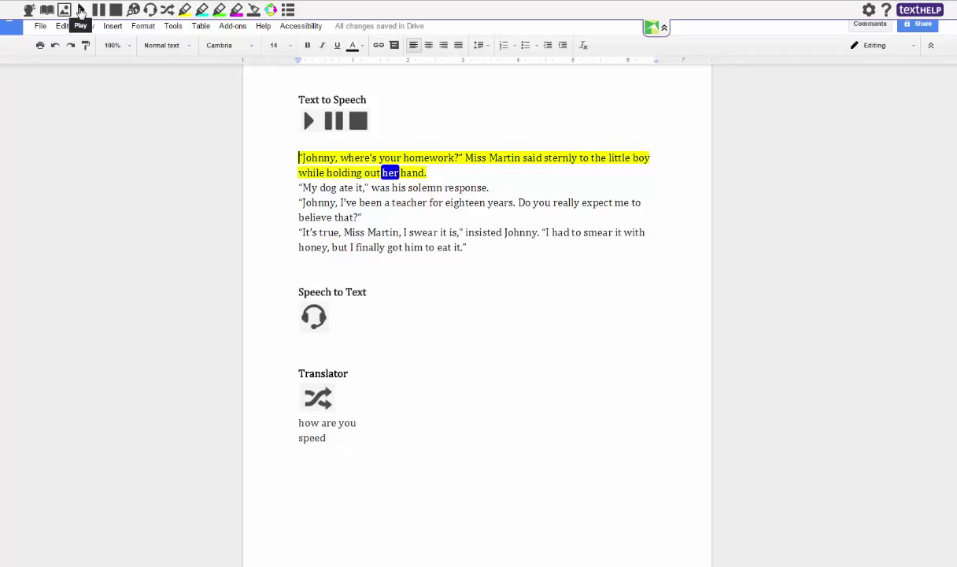
left_click(114, 8)
left_click(111, 7)
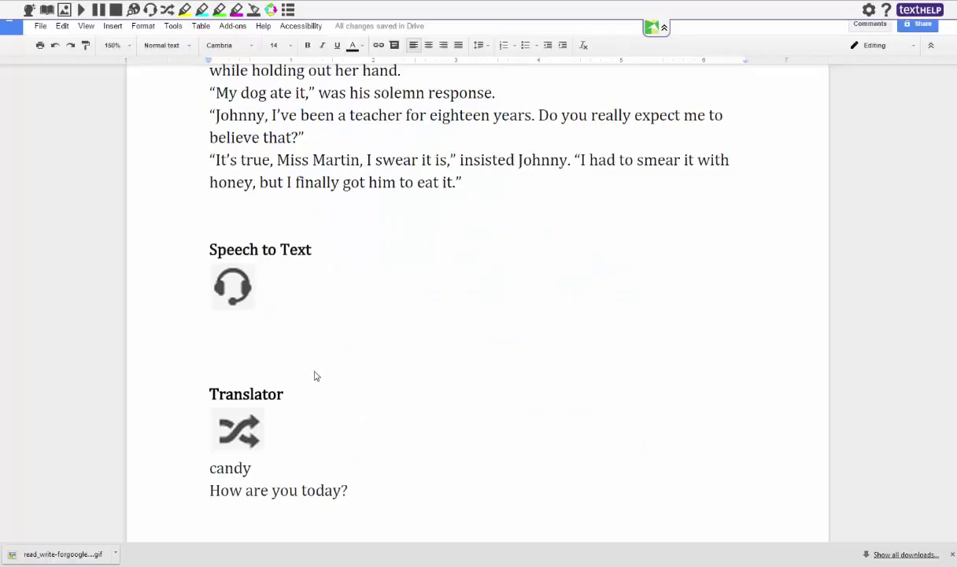
- Dictate "in India there is a cool season a hot season and a rainy season" below the Speech to Text image with Speech Input
double_click(213, 328)
left_click(213, 328)
left_click(238, 318)
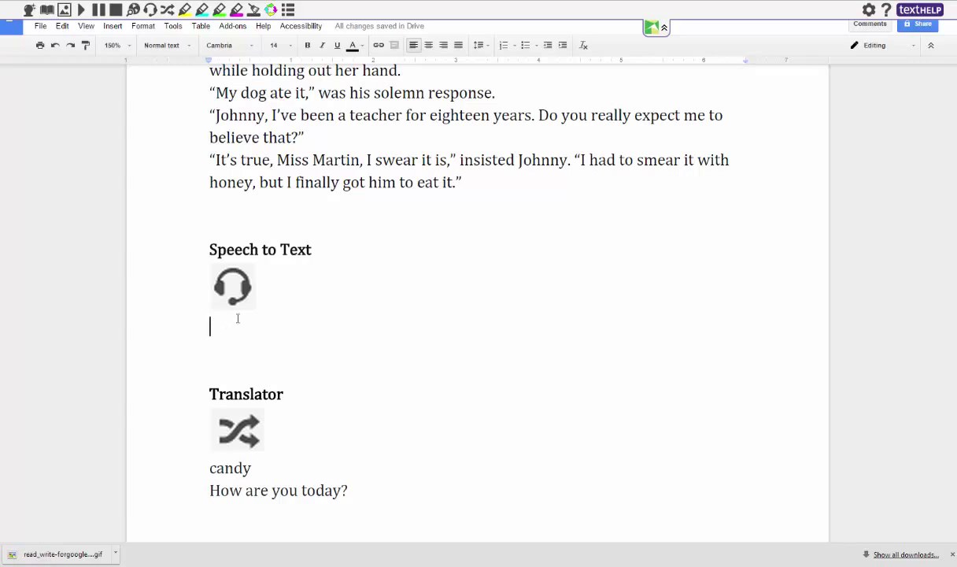
left_click(150, 11)
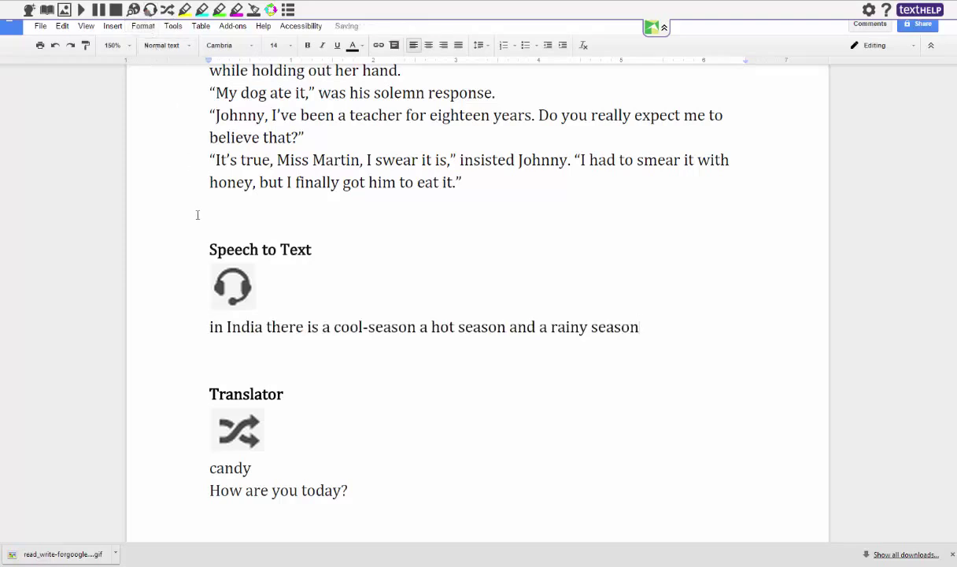
- Correct the dictated sentence to read "In India there is a cool season, a hot season, and a rainy season."
left_click(218, 327)
key("BackSpace")
type("I")
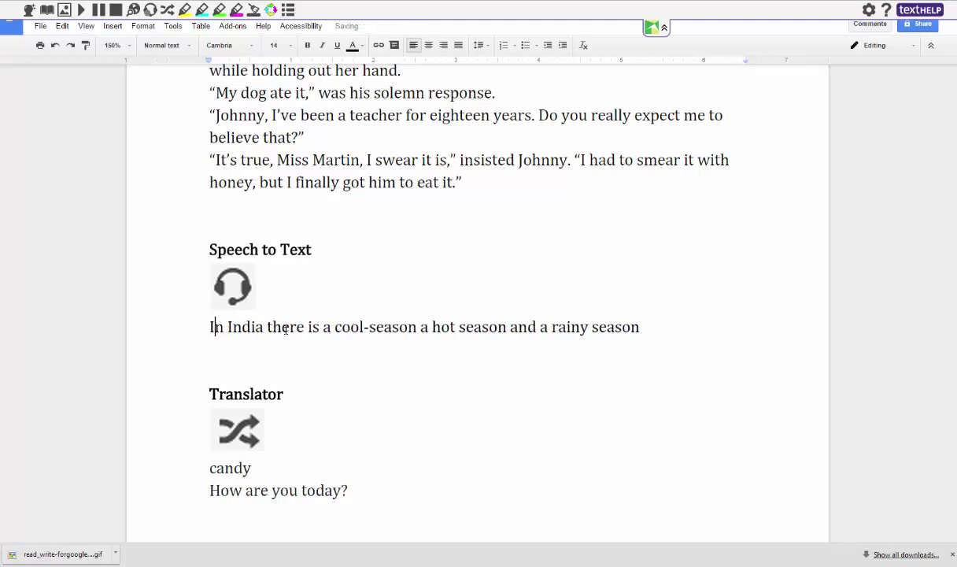
left_click(368, 327)
key("BackSpace")
left_click(412, 326)
type(",")
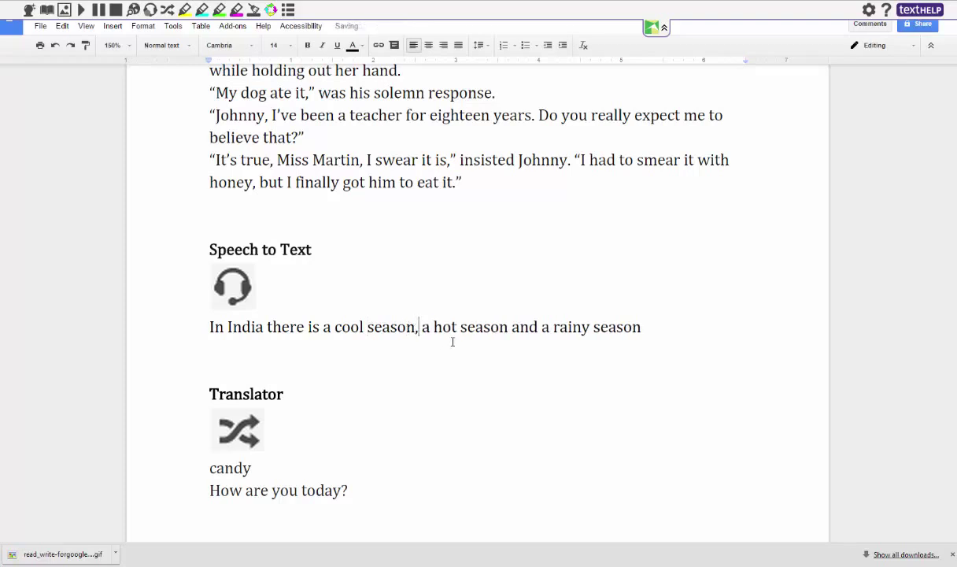
left_click(508, 326)
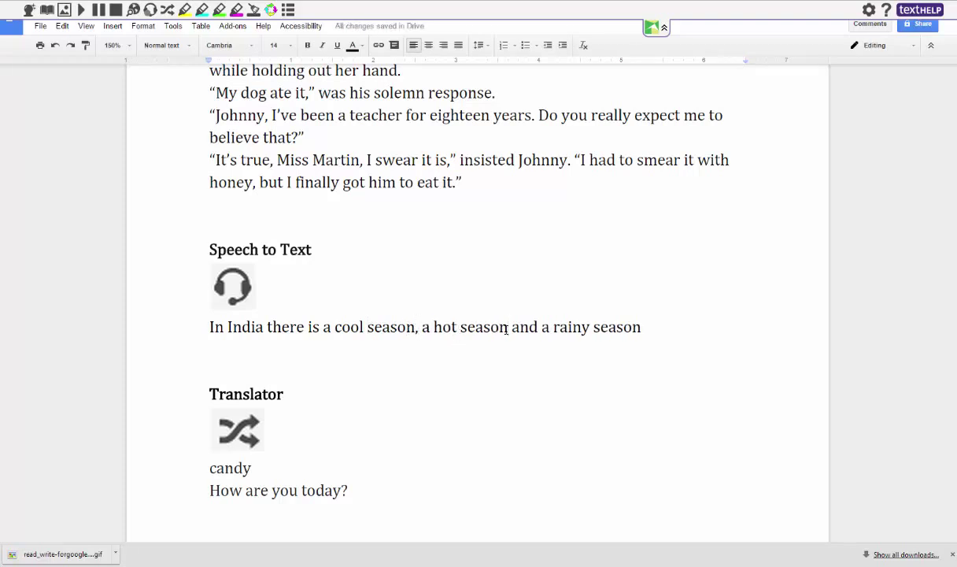
type(",")
left_click(647, 328)
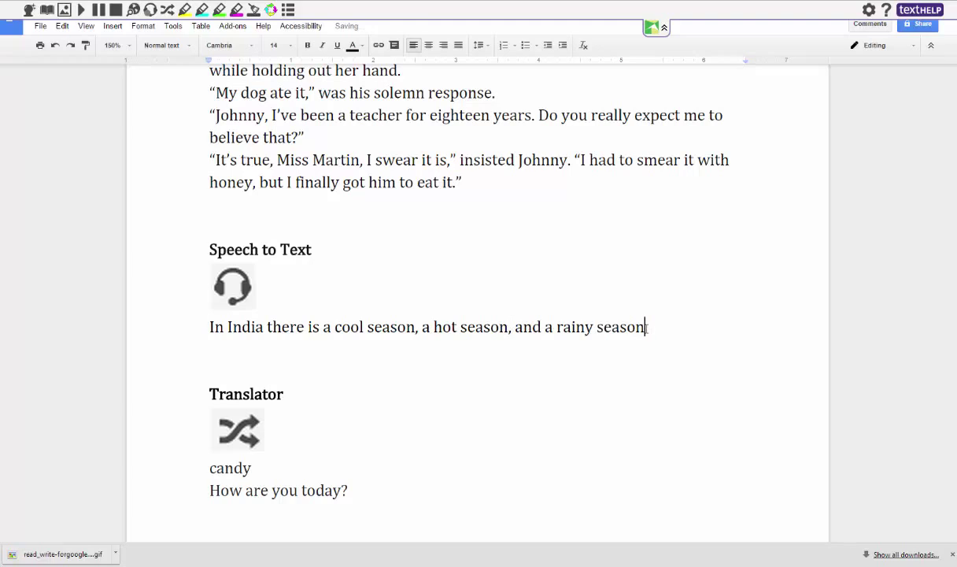
type(".")
- Dictate more text after the India sentence, ending with "climate has hot temperatures, dry winters, and wet summers", and stop Speech Input
left_click(150, 11)
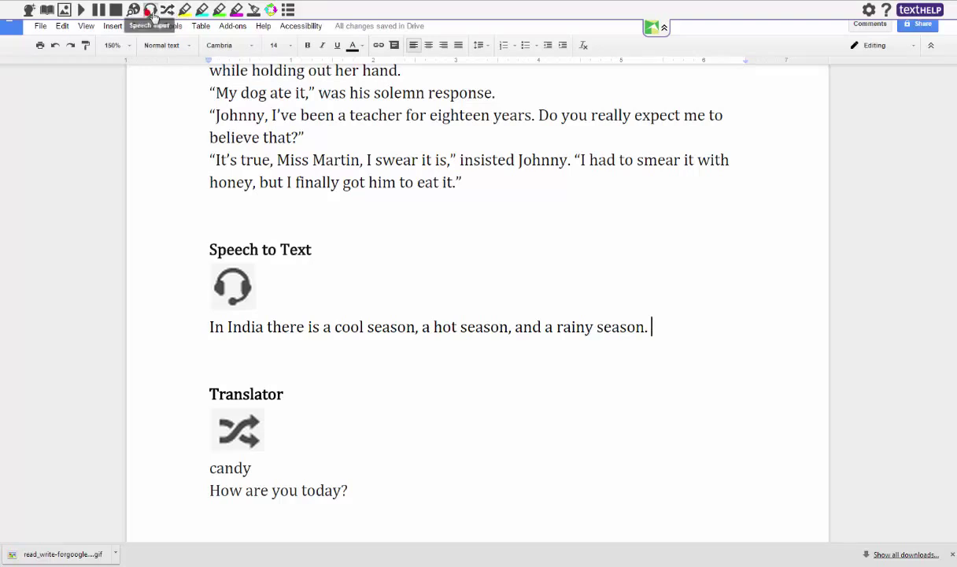
left_click(148, 10)
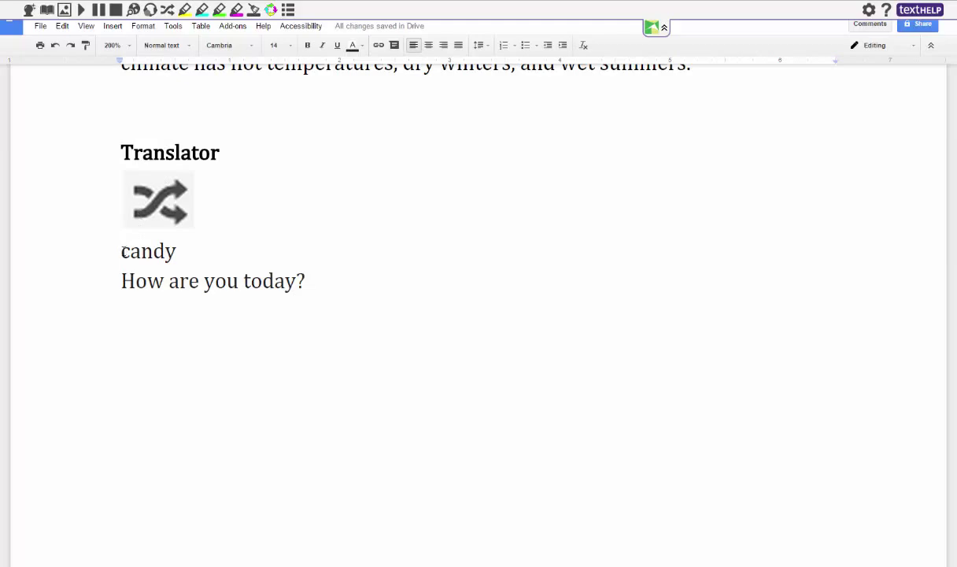
- Look up "How are you today?" under the Translator heading in the Translator and close the result
left_click_drag(122, 281, 306, 281)
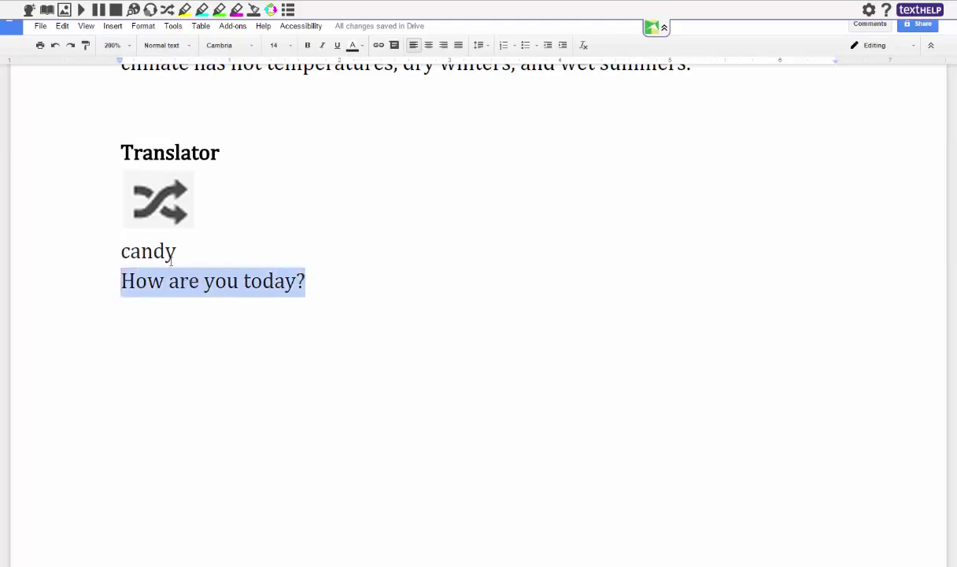
left_click(167, 10)
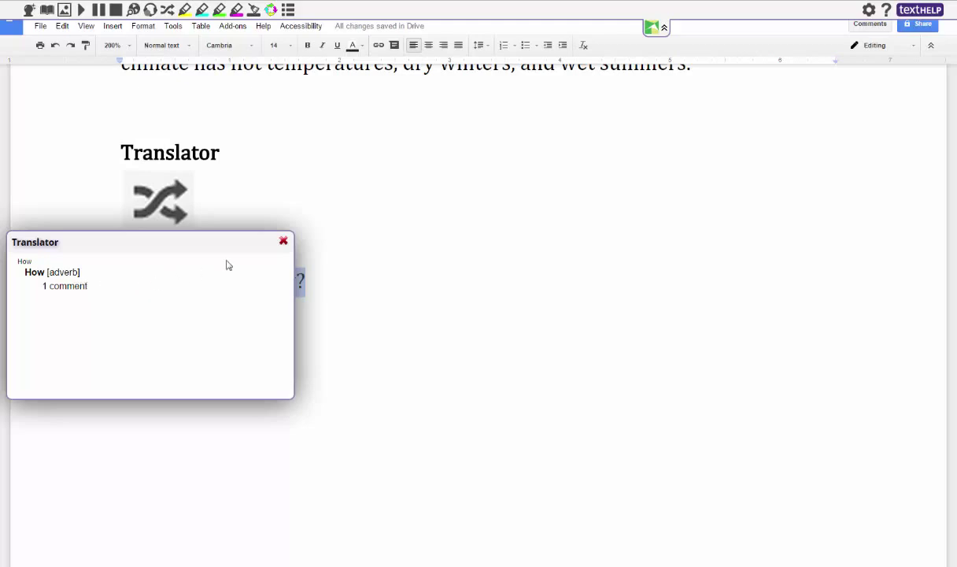
left_click(284, 243)
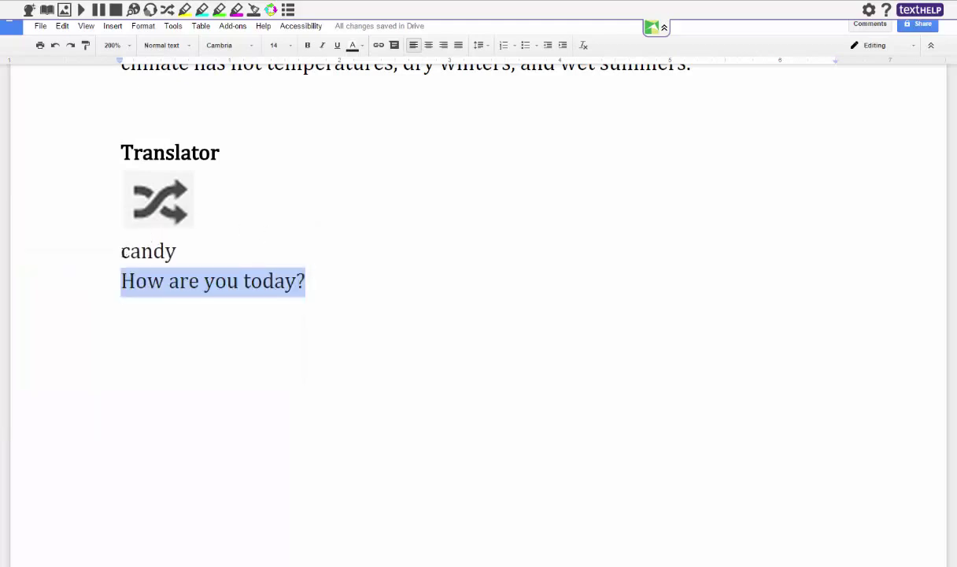
- Translate the word "candy" into French with the Translator and close the result
left_click_drag(121, 250, 176, 250)
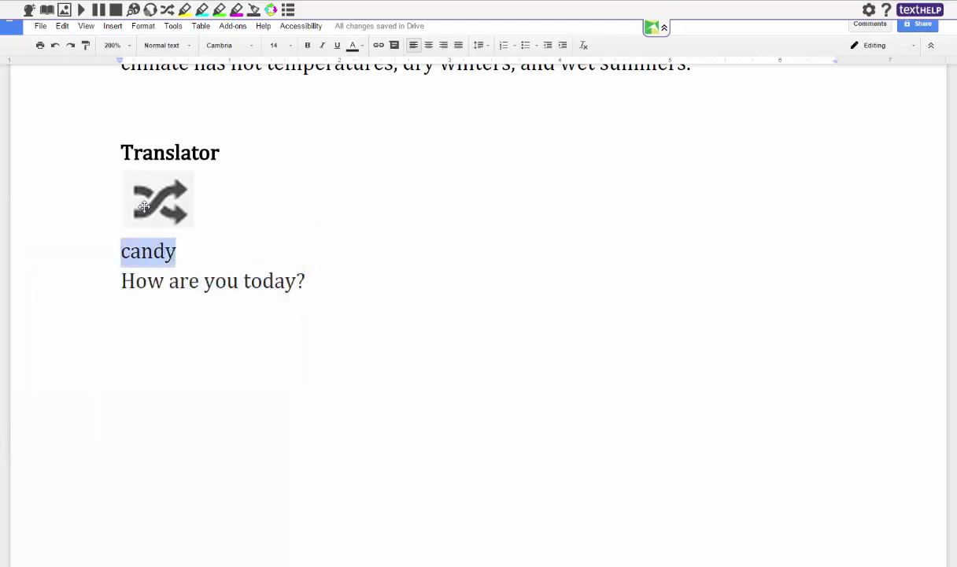
left_click(167, 10)
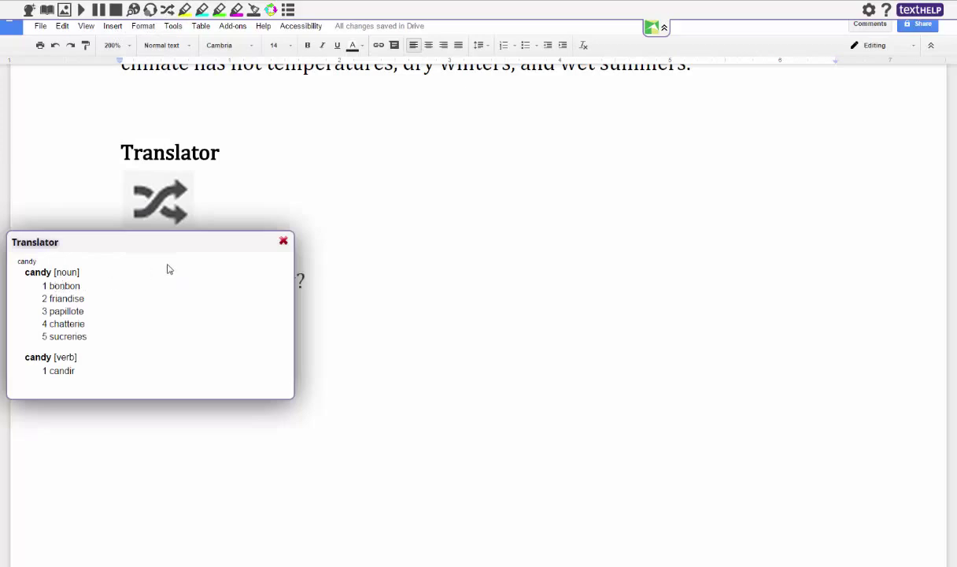
left_click(283, 242)
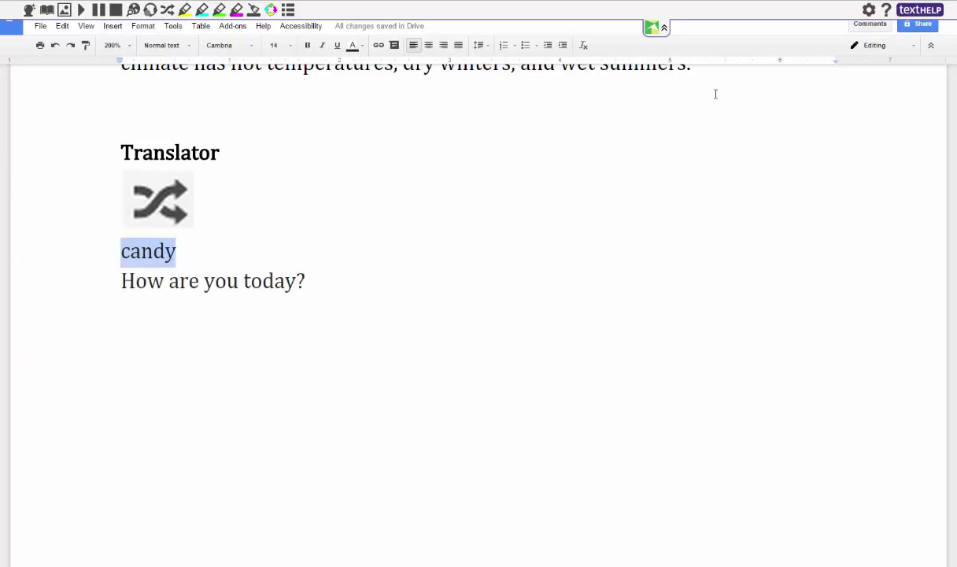
- Set the translation language to Spanish in the Read&Write settings and translate "candy" again
left_click(870, 12)
left_click(524, 323)
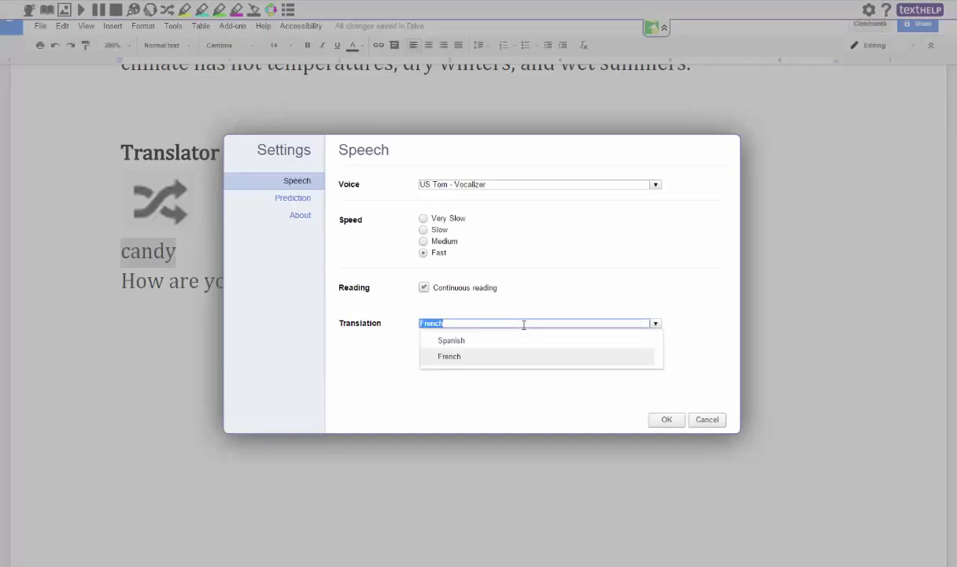
left_click(447, 344)
left_click(663, 419)
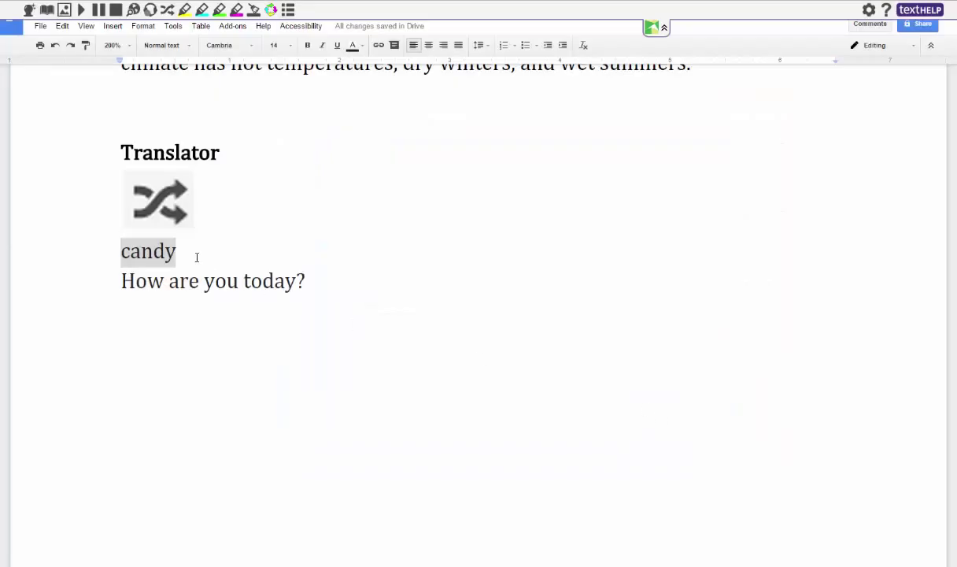
left_click(166, 14)
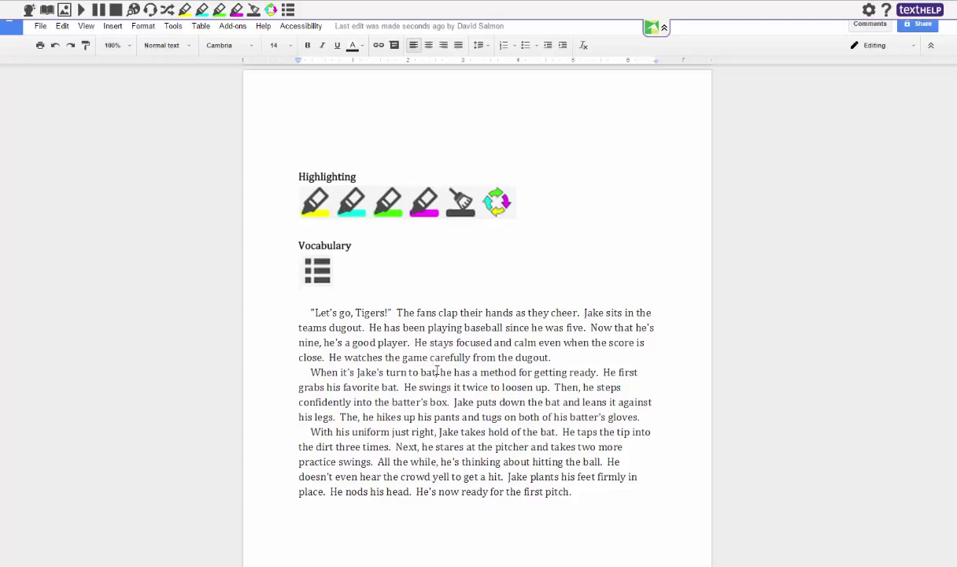
- Highlight in cyan the phrases "first grabs his favorite bat", "swings it twice to loosen up" and "he steps confidently into the batter's box"
left_click_drag(619, 373, 399, 388)
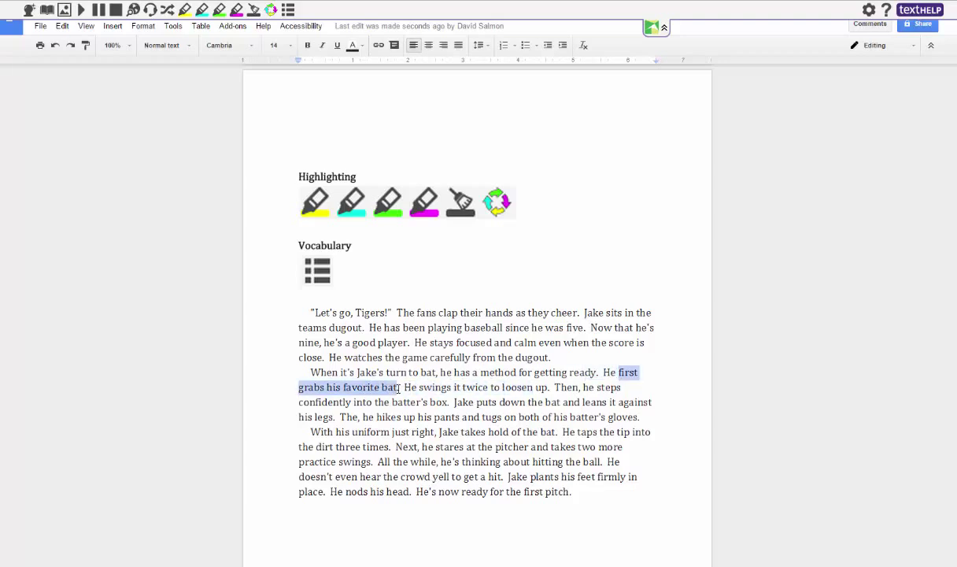
left_click(186, 11)
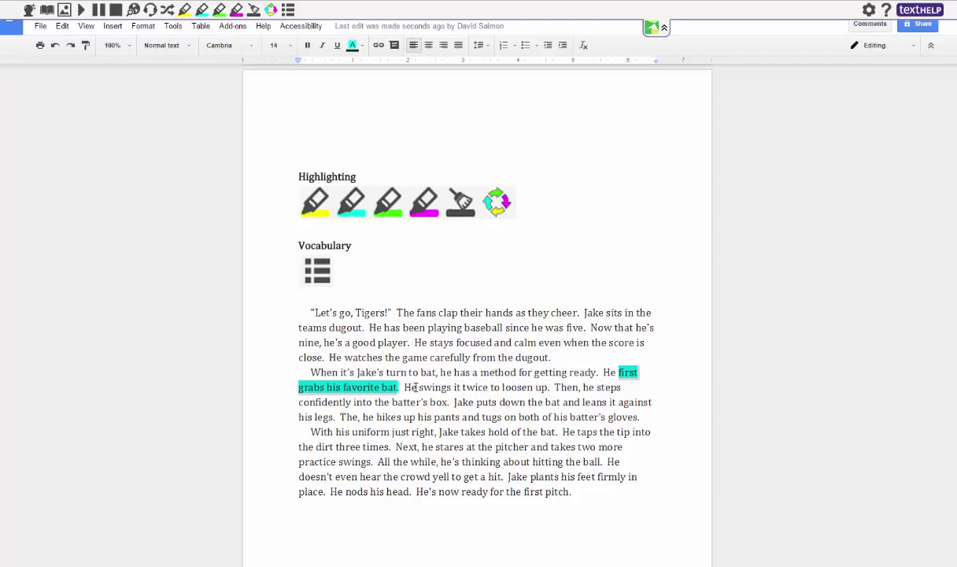
left_click_drag(419, 387, 542, 388)
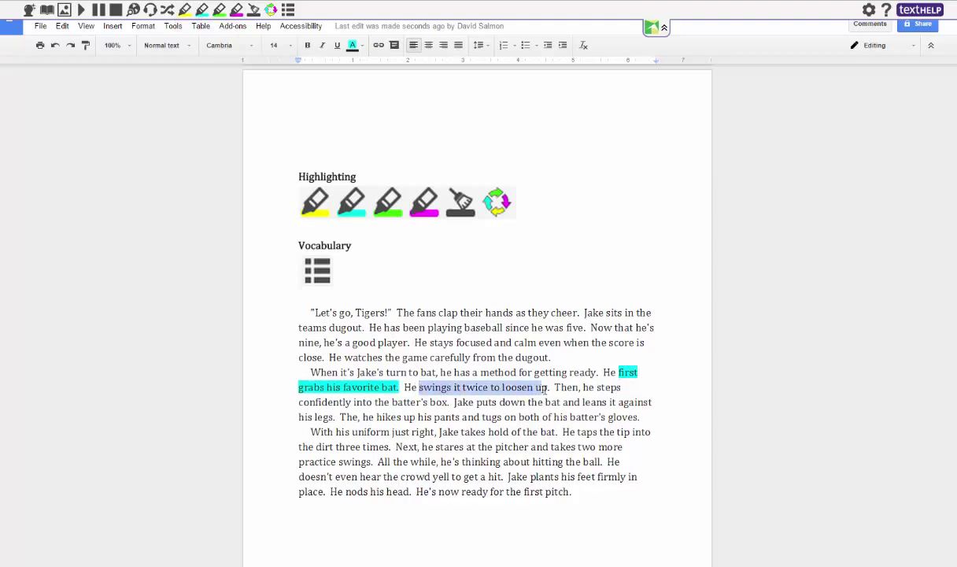
left_click(191, 11)
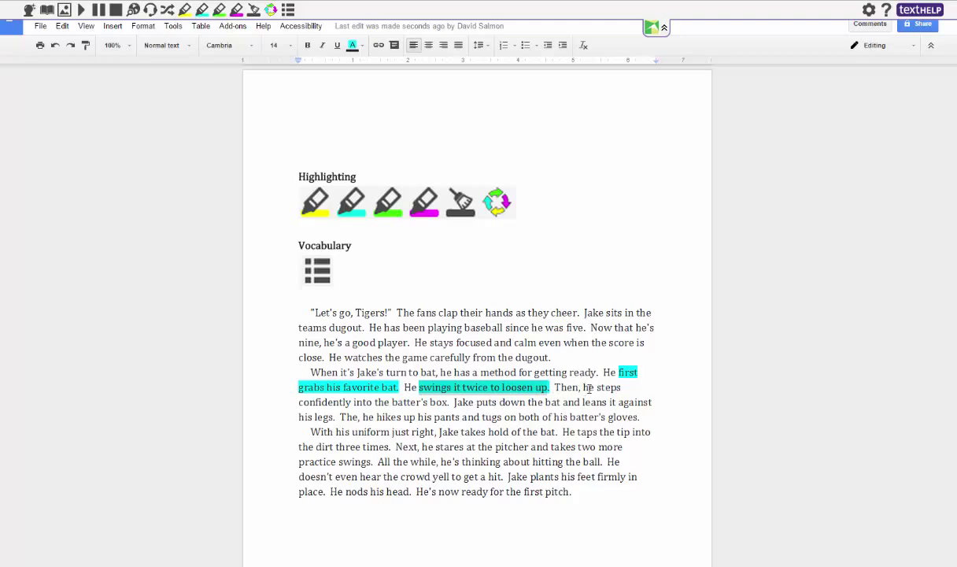
left_click_drag(585, 387, 450, 403)
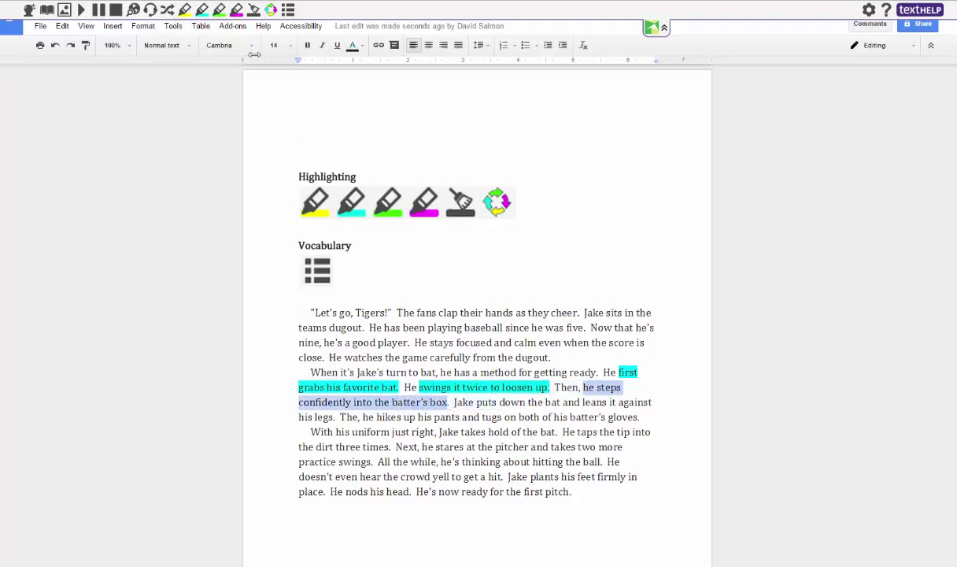
left_click(202, 10)
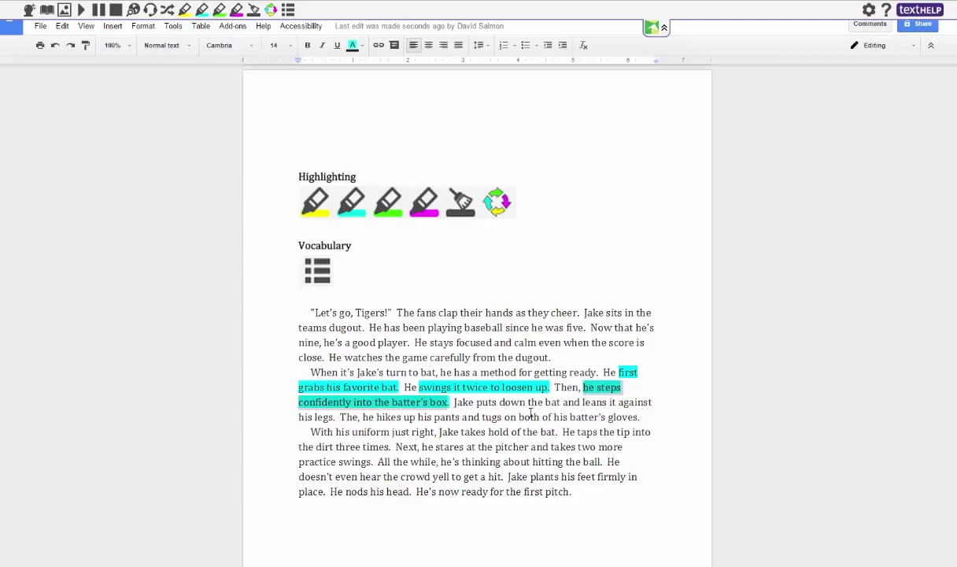
- Highlight in cyan the phrases "puts down the bat and leans it against his legs" and "hikes up his pants and tugs on both of his batter's gloves"
left_click_drag(476, 403, 335, 418)
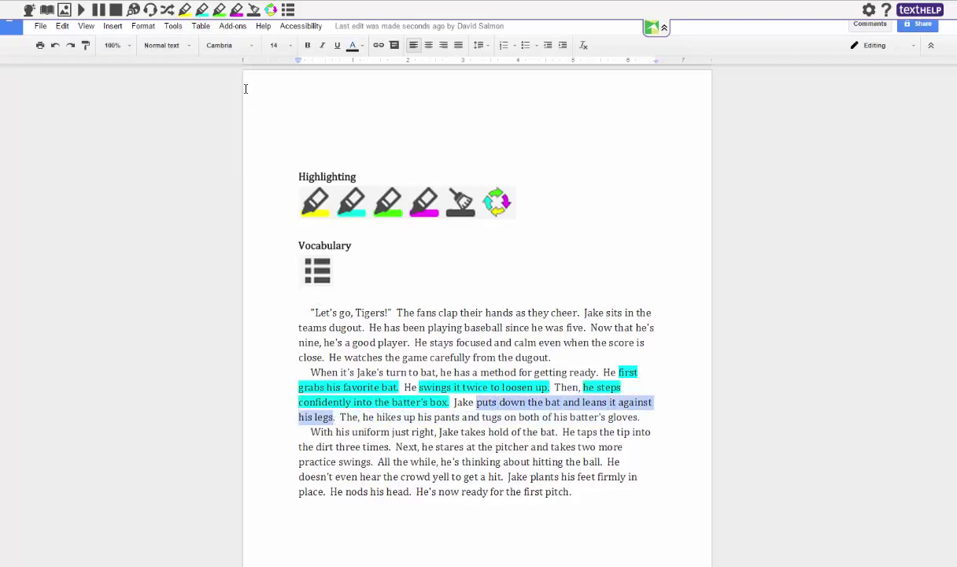
left_click(187, 9)
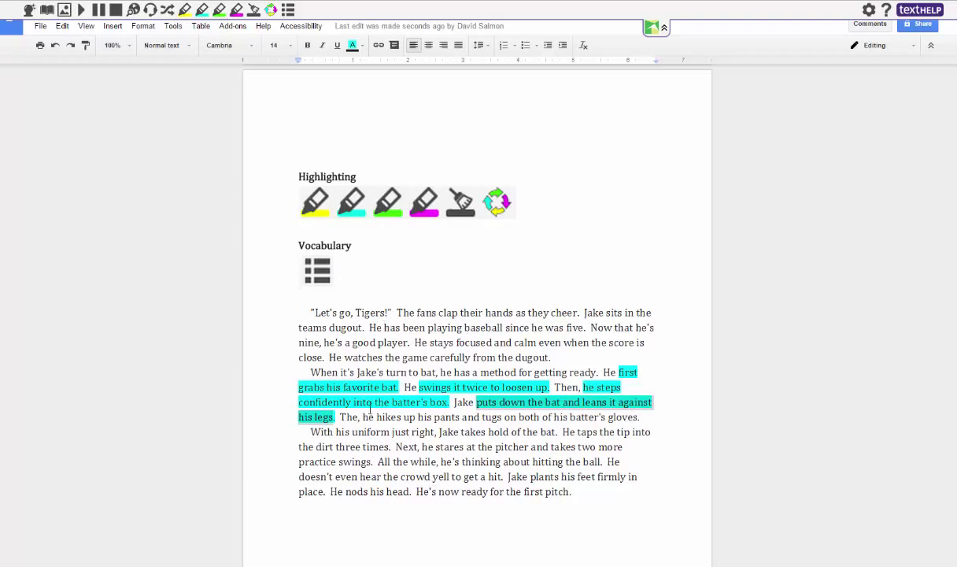
left_click_drag(376, 418, 638, 418)
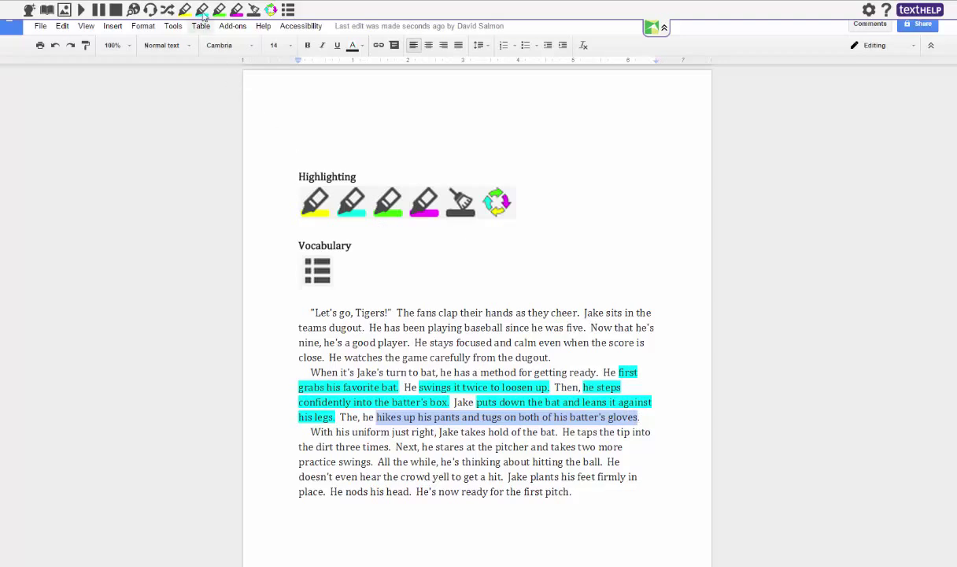
left_click(200, 11)
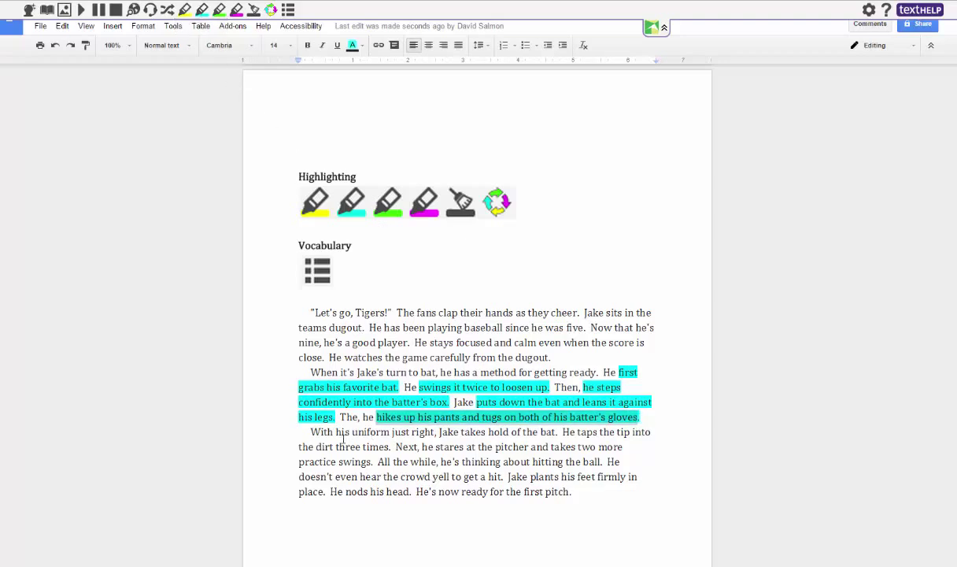
left_click_drag(315, 446, 540, 448)
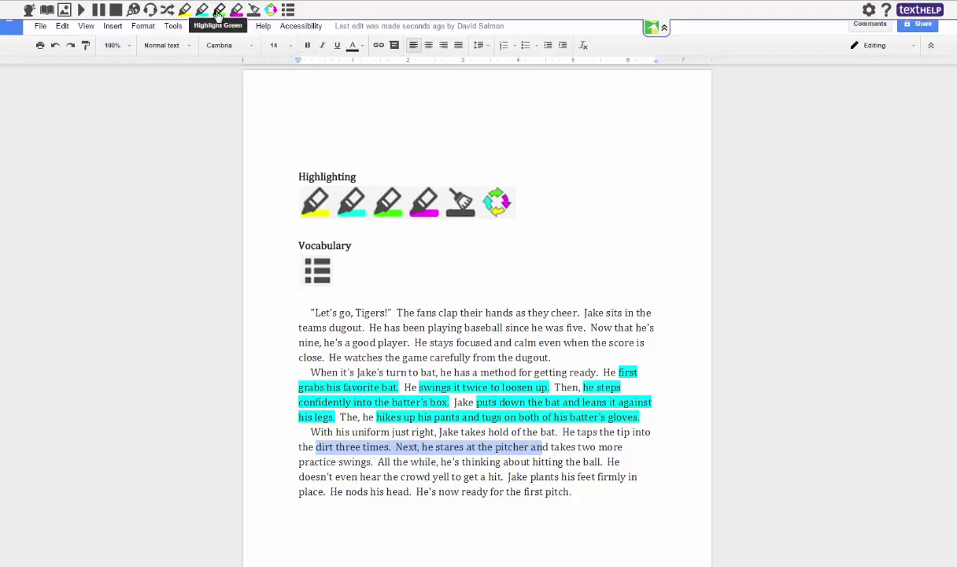
left_click(201, 11)
left_click_drag(553, 446, 303, 447)
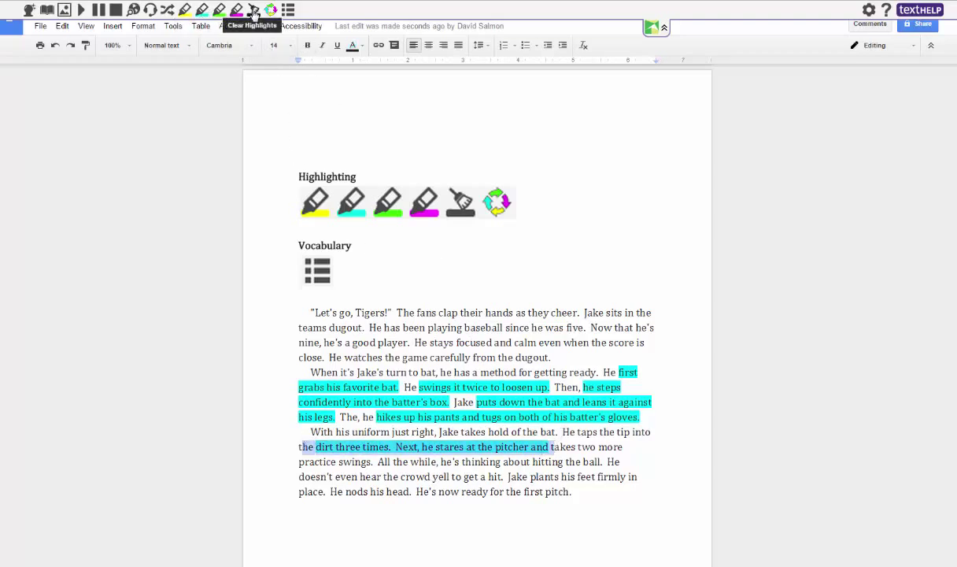
left_click(252, 11)
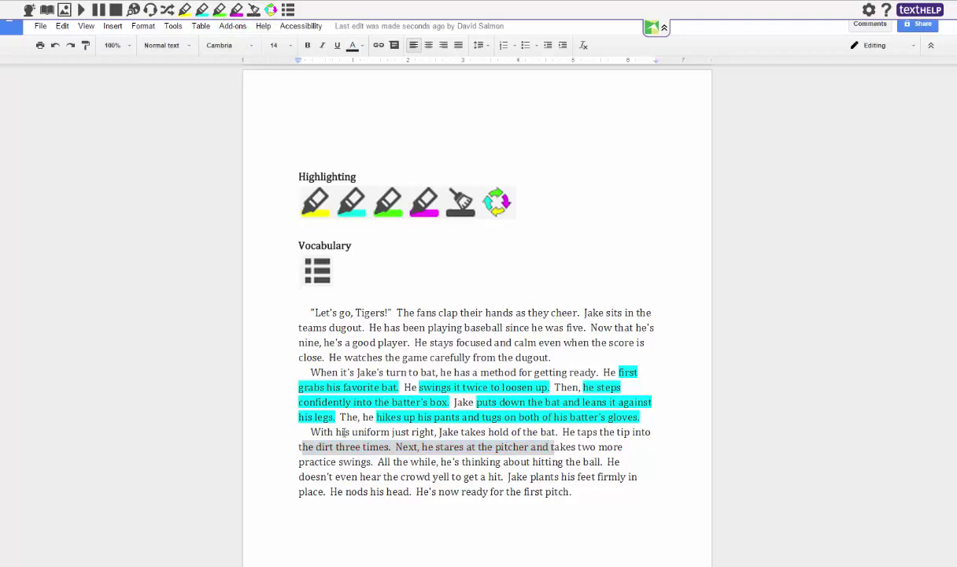
- Highlight in cyan the phrases "takes hold of the bat" and "taps the tip into the dirt three times" in the last paragraph
left_click_drag(461, 432, 551, 430)
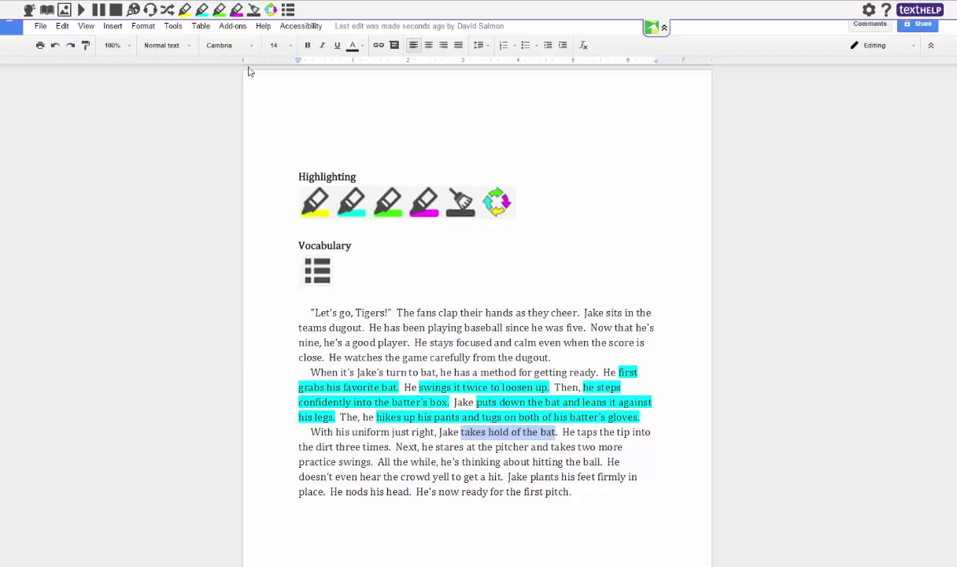
left_click(202, 9)
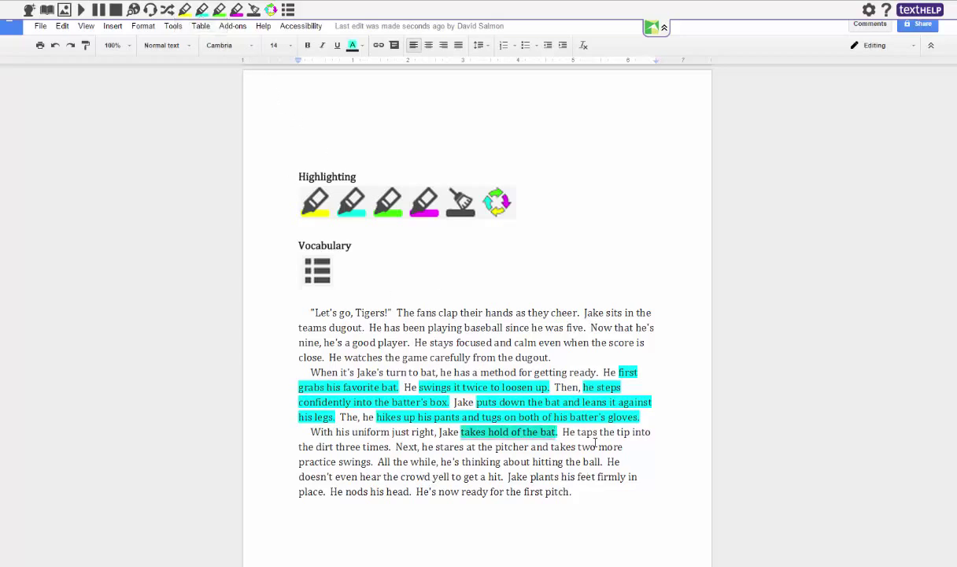
left_click_drag(577, 432, 389, 446)
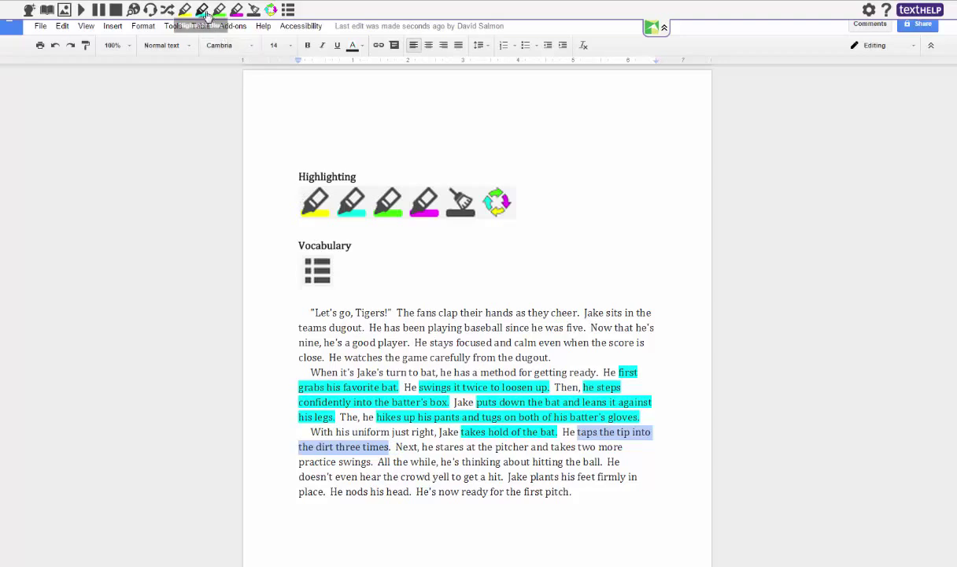
left_click(202, 10)
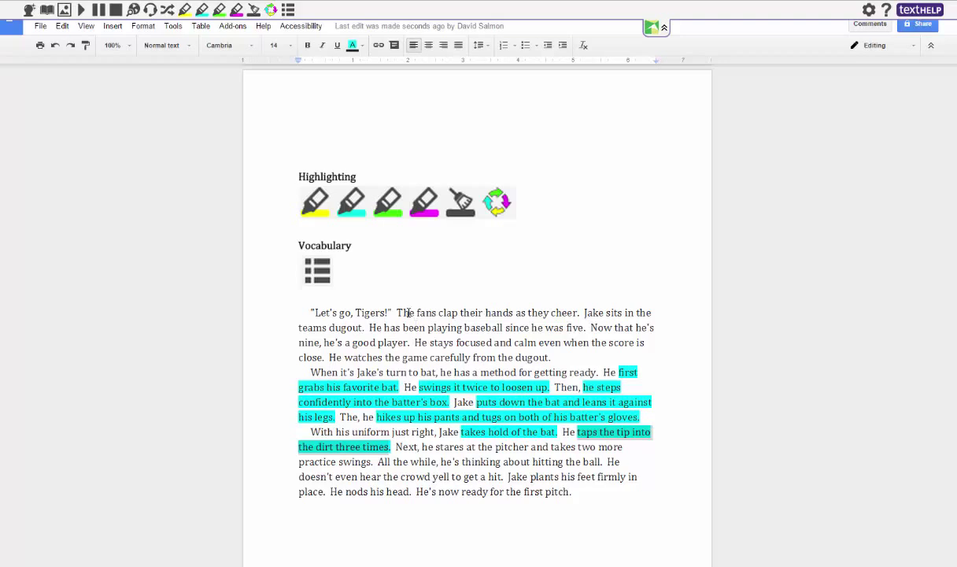
- Collect the cyan highlights, sorted by color, into a new document and follow its source link back to the original
left_click(271, 10)
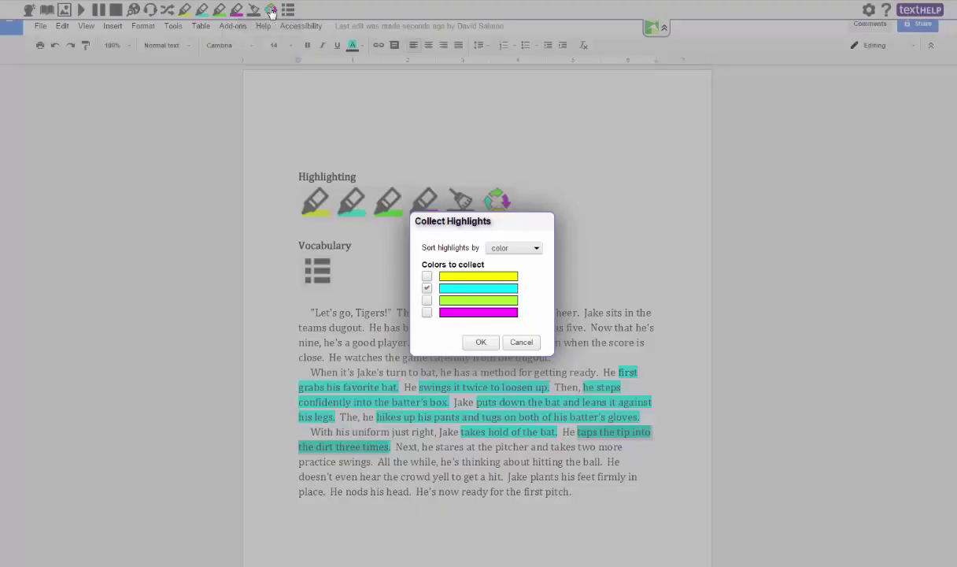
left_click(426, 277)
left_click(481, 341)
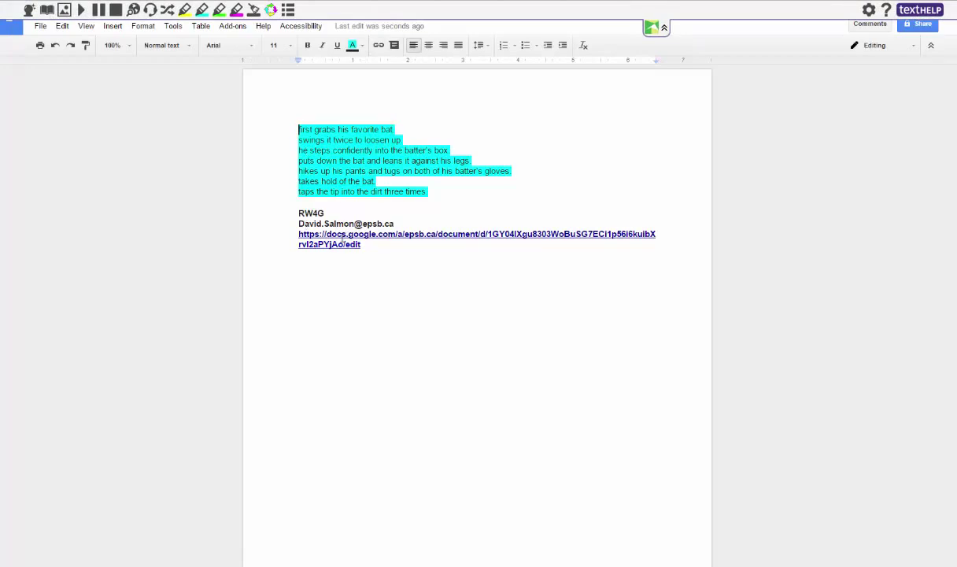
left_click(342, 234)
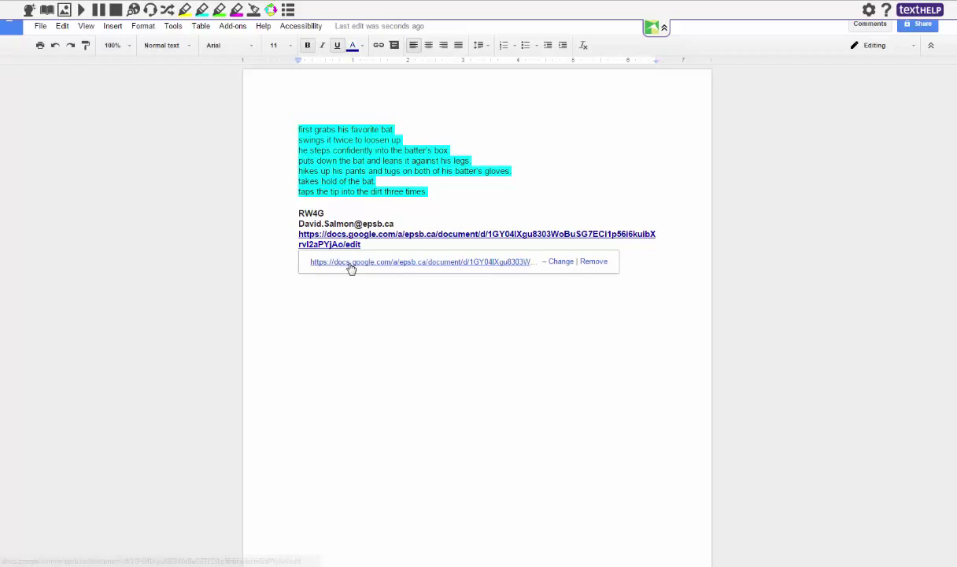
left_click(351, 265)
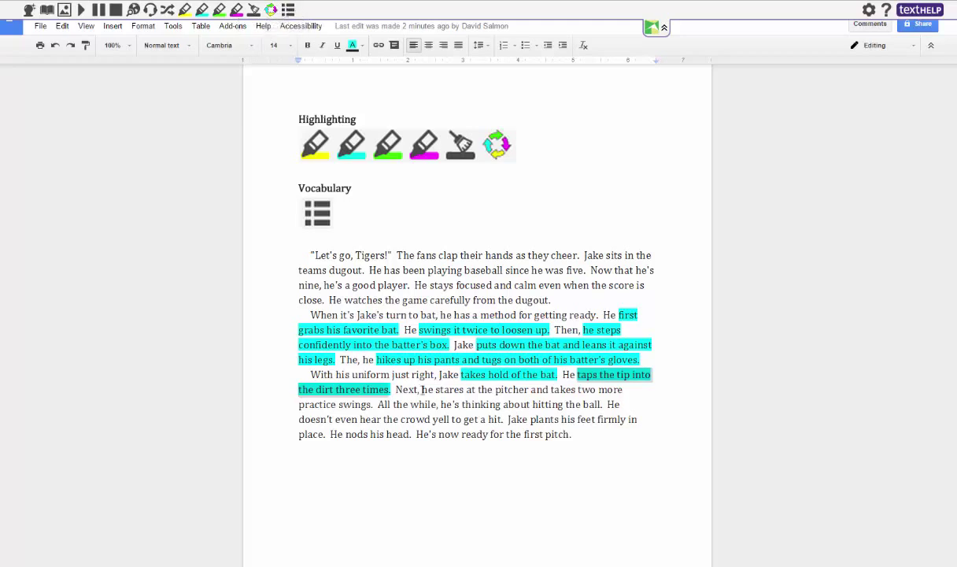
- Clear all the cyan highlights from the baseball story
left_click_drag(434, 389, 328, 270)
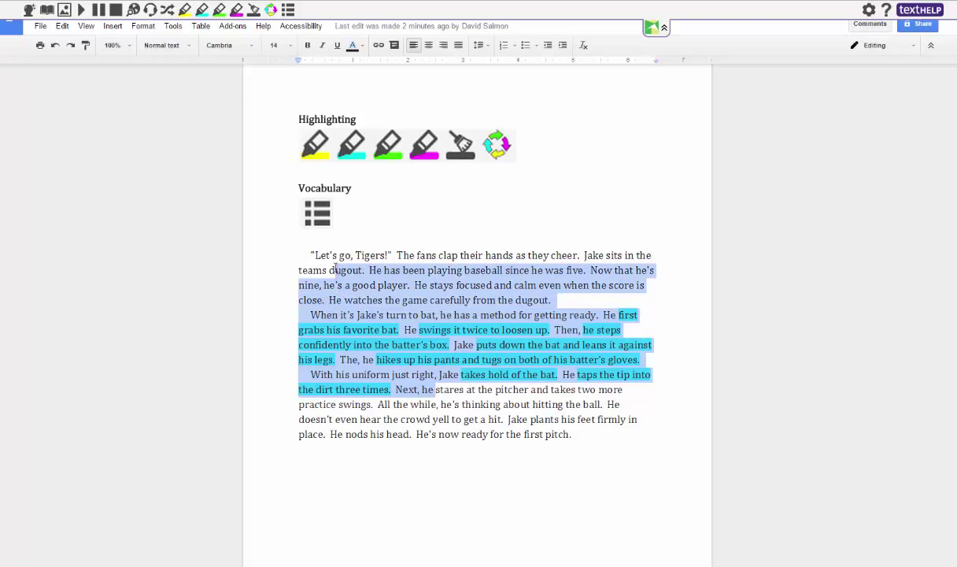
left_click(254, 10)
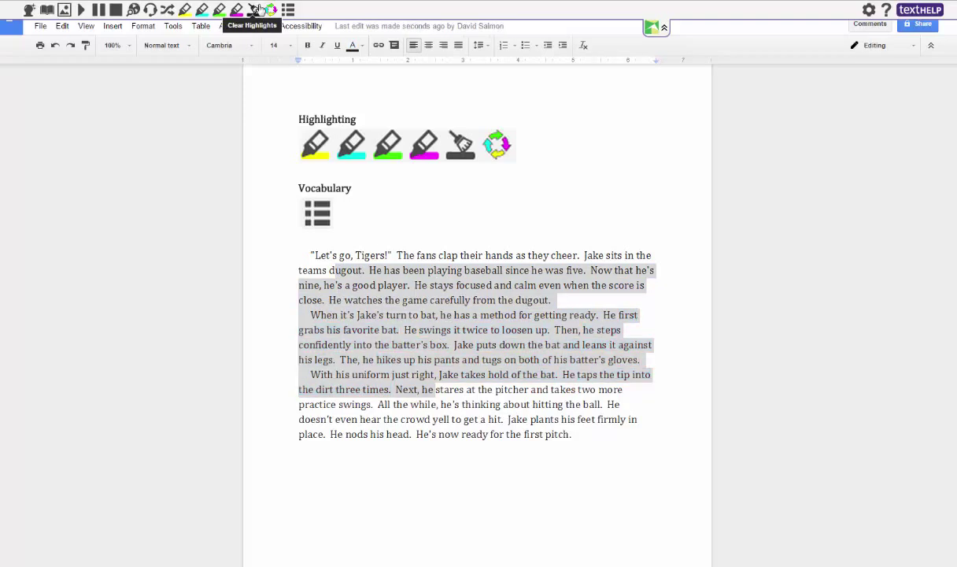
left_click(387, 287)
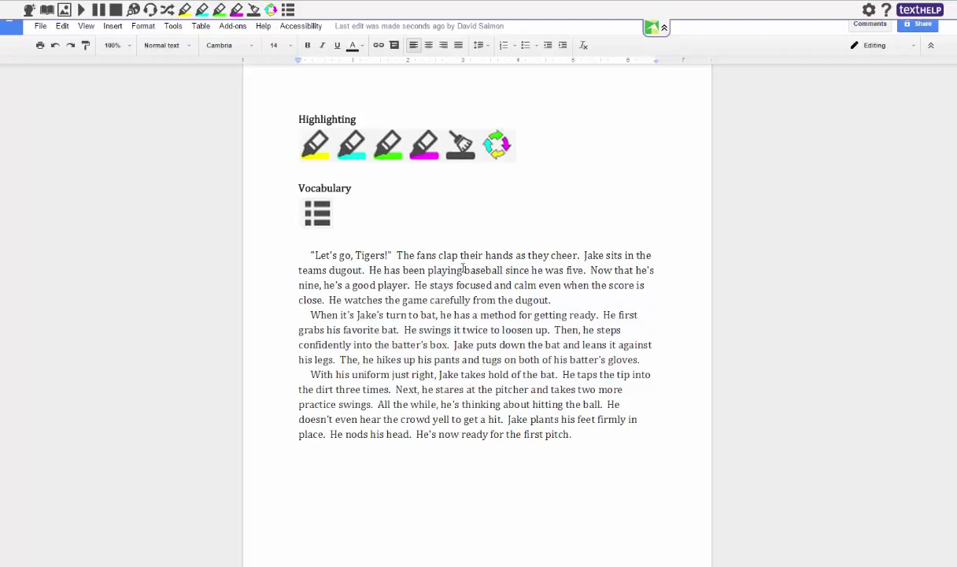
- Highlight in green the words "baseball", "loosen", "tugs", "stares" and the first "dugout" in the story
left_click_drag(465, 270, 504, 270)
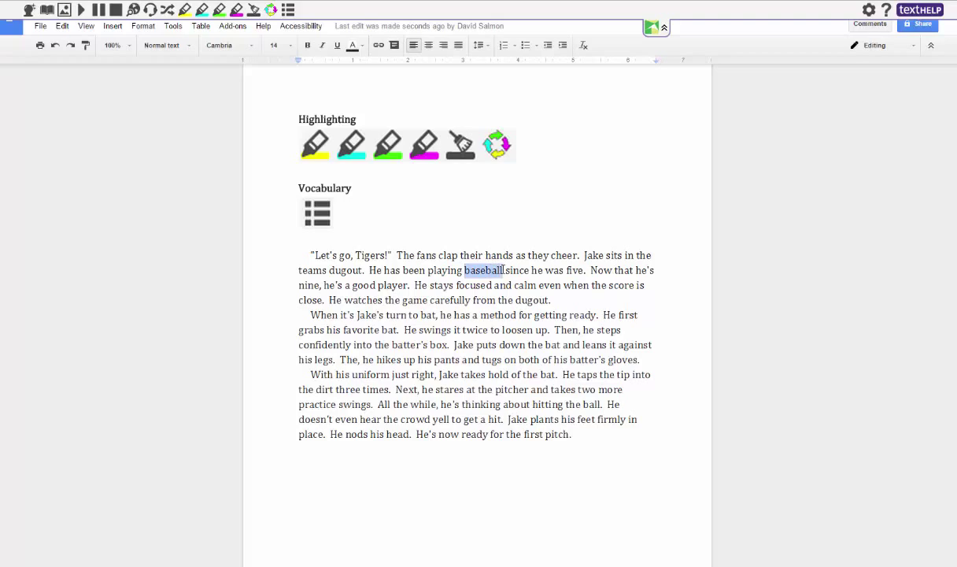
left_click(221, 9)
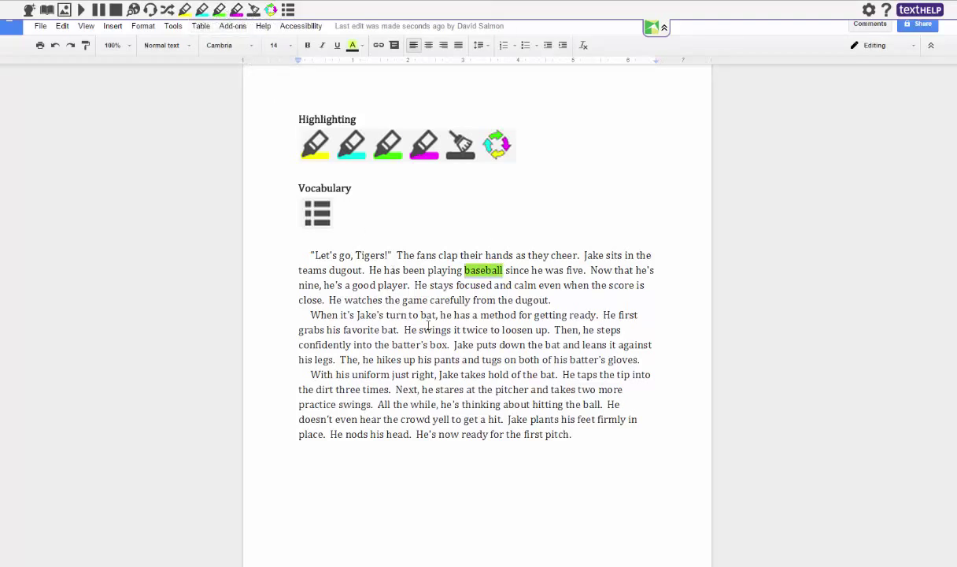
left_click_drag(502, 330, 534, 331)
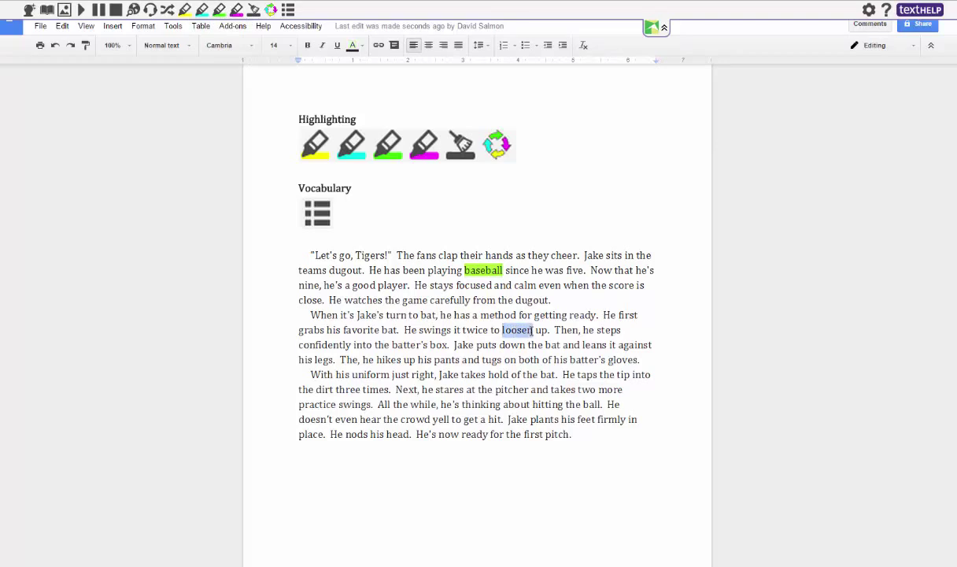
left_click(220, 10)
left_click_drag(482, 360, 501, 360)
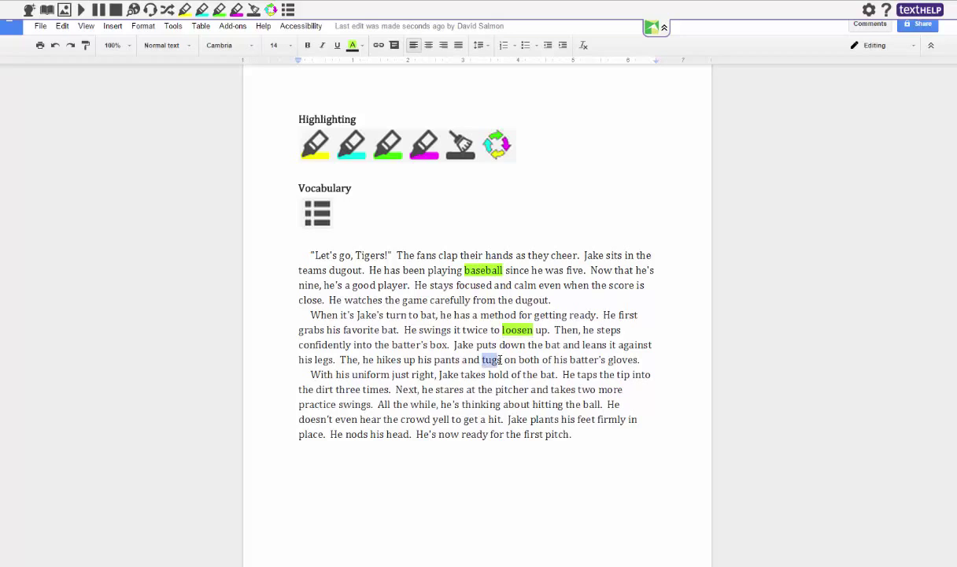
left_click(219, 10)
left_click_drag(436, 390, 464, 389)
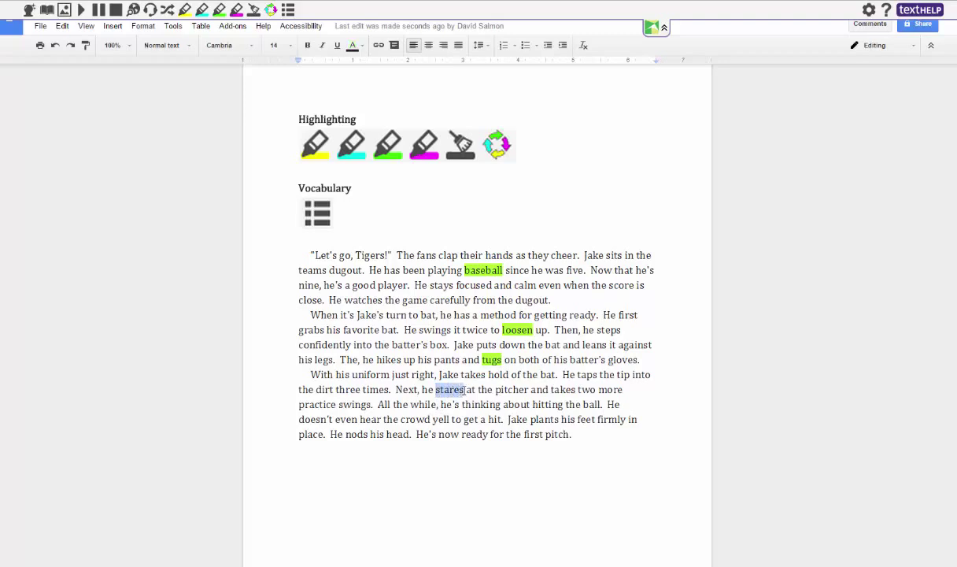
left_click(220, 10)
left_click_drag(329, 270, 362, 271)
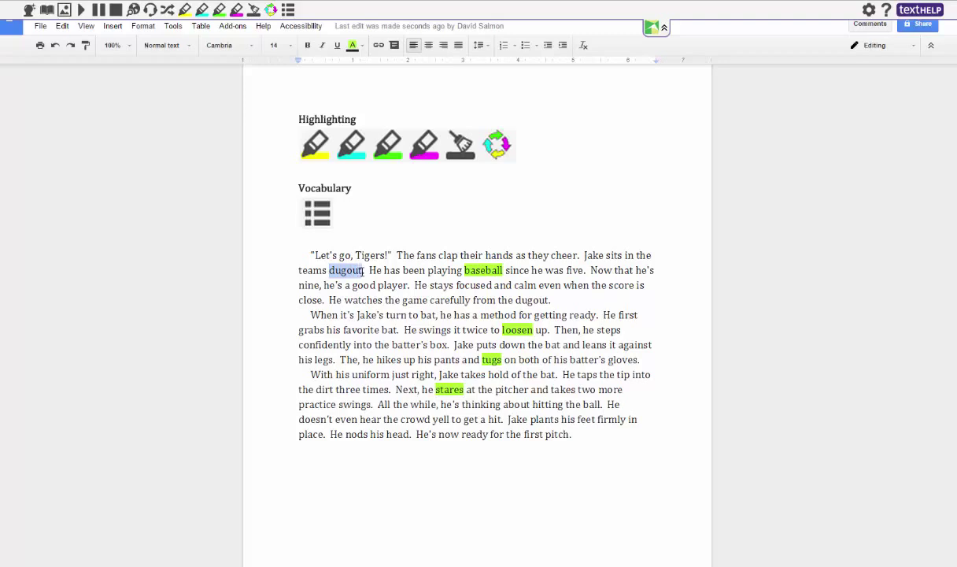
left_click(219, 10)
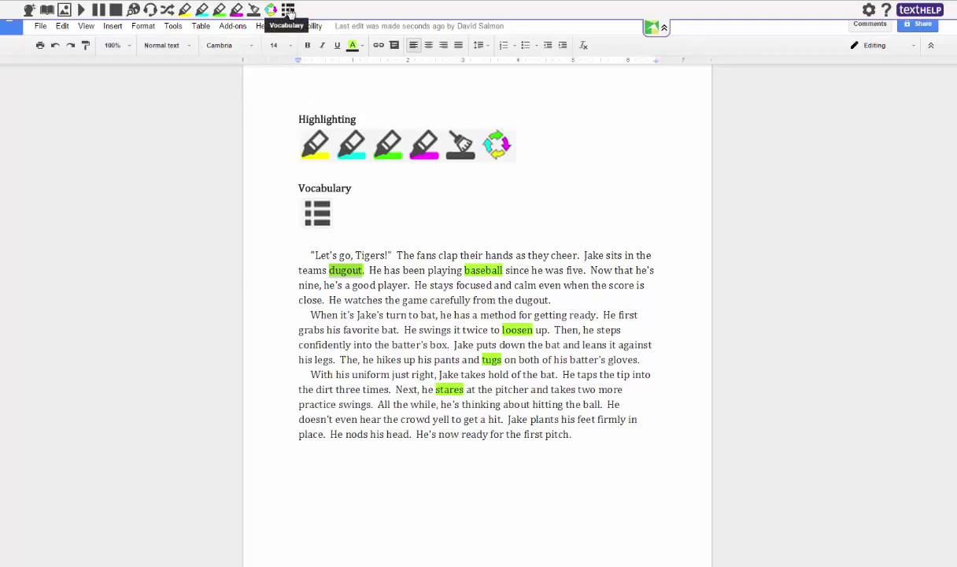
- Generate a vocabulary list from the green-highlighted words and review the meaning, symbol and notes columns of its table
left_click(289, 10)
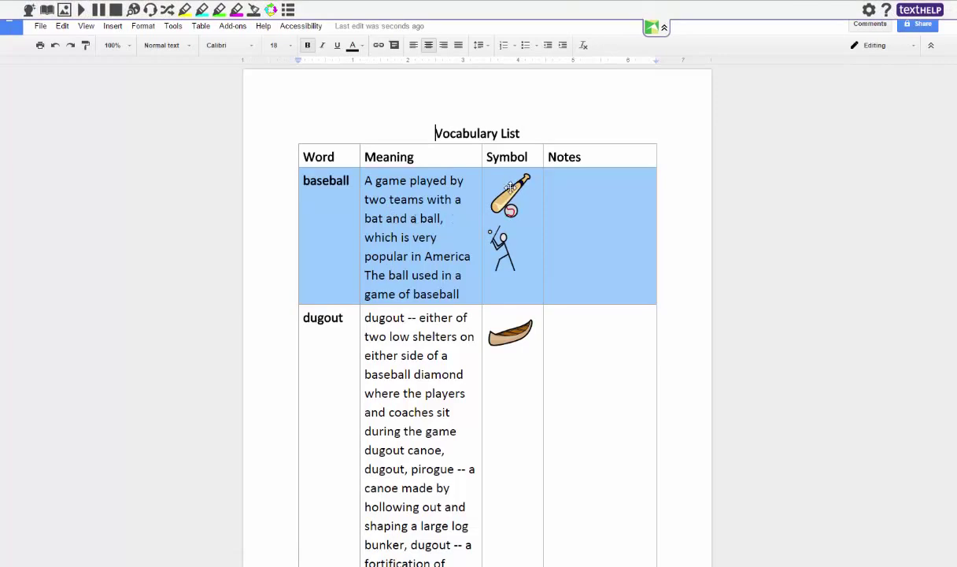
left_click(562, 186)
scroll(456, 241, "down", 3)
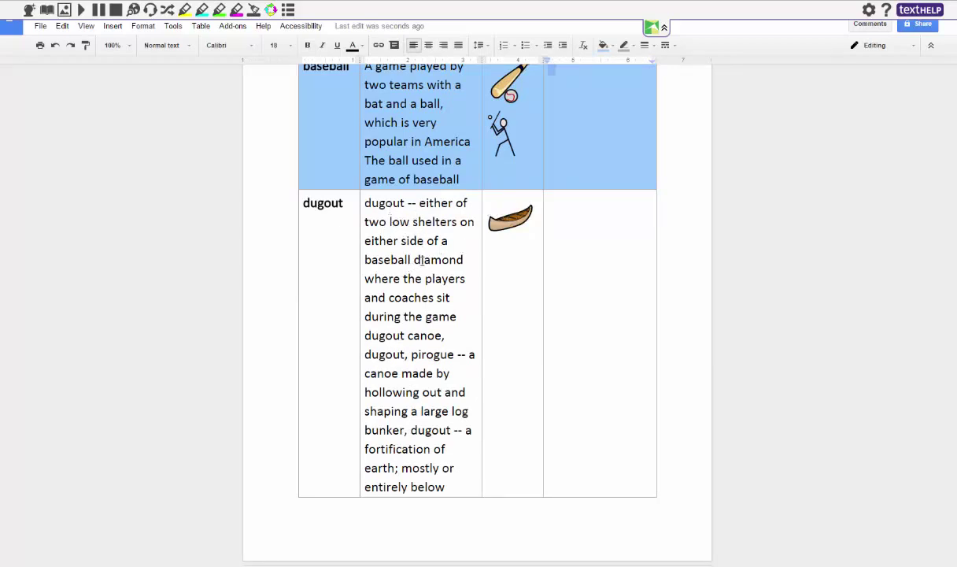
scroll(418, 260, "down", 7)
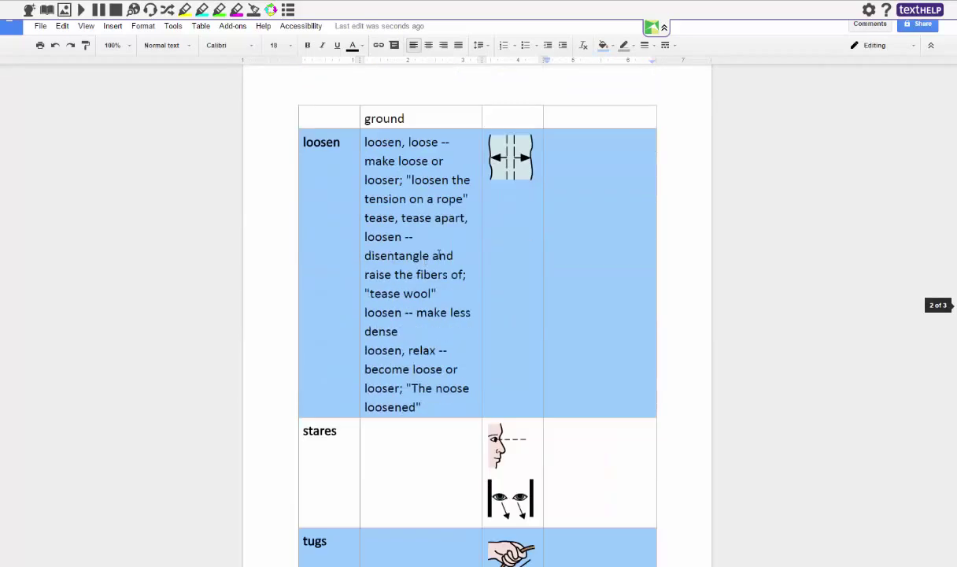
scroll(429, 212, "down", 3)
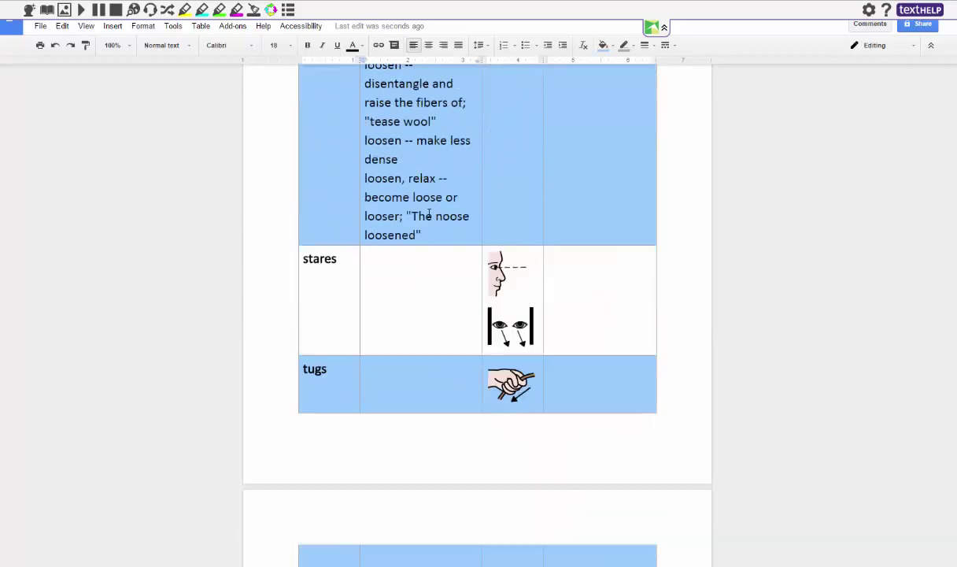
scroll(422, 224, "down", 2)
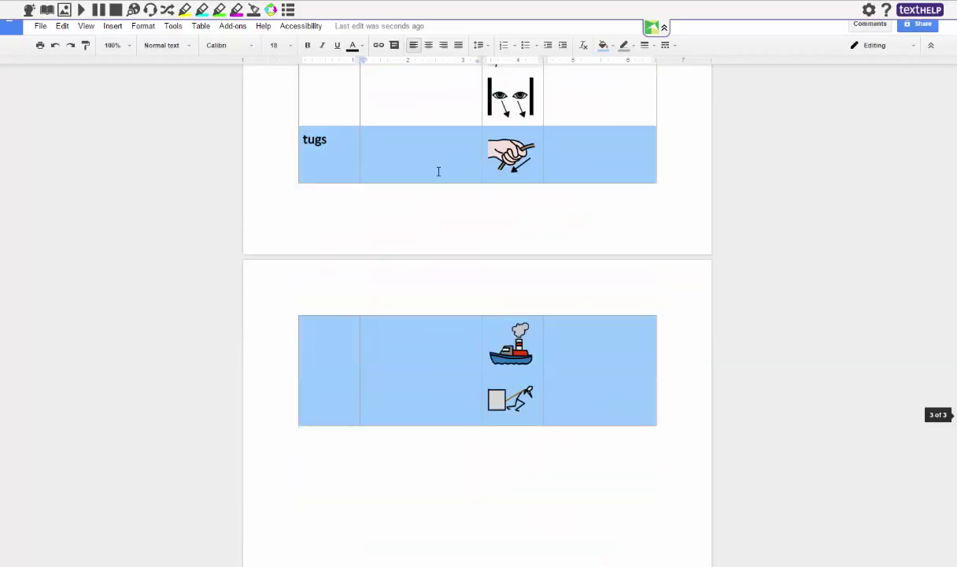